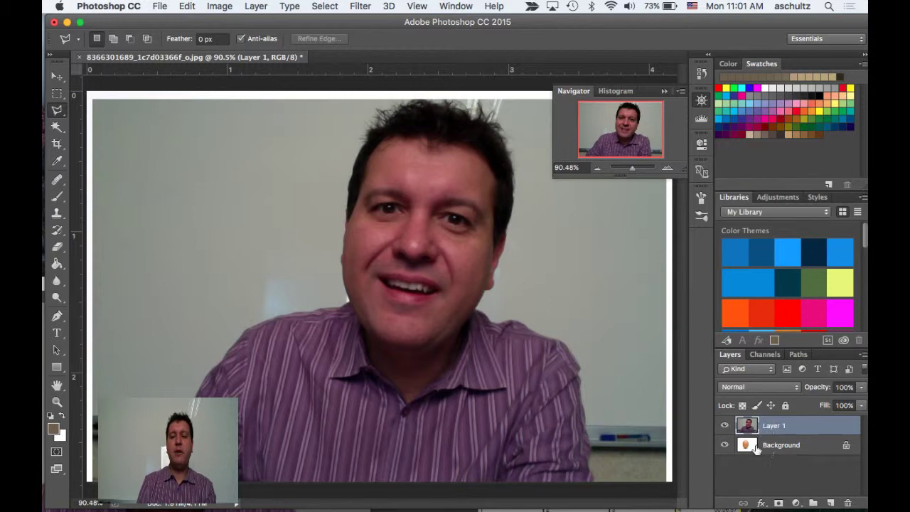
Duplicate the Background layer with its default copy name and hide the original Background layer
{"action": "left_click", "coordinate": [755, 448]}
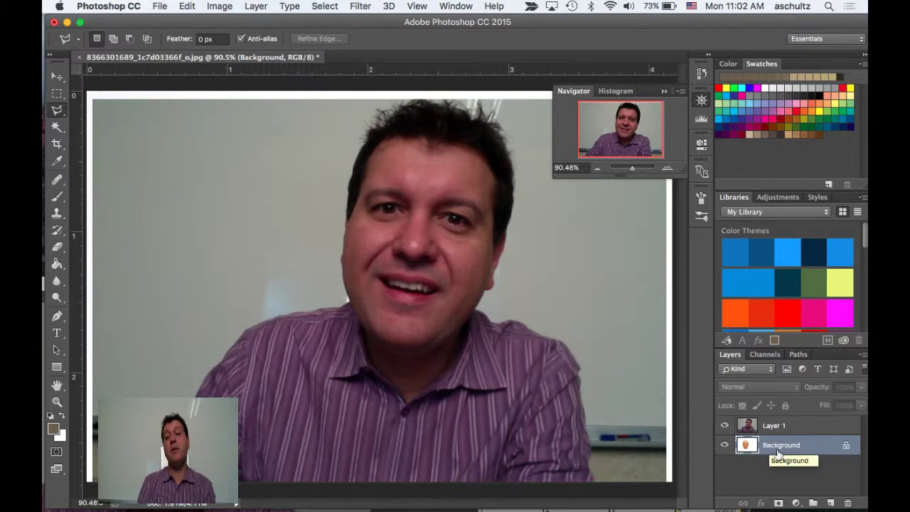
{"action": "left_click", "coordinate": [861, 357]}
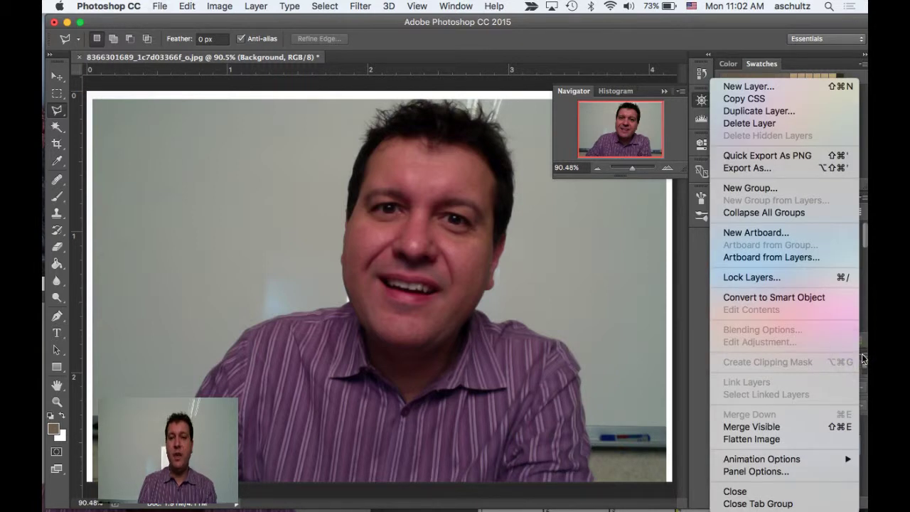
{"action": "left_click", "coordinate": [739, 112]}
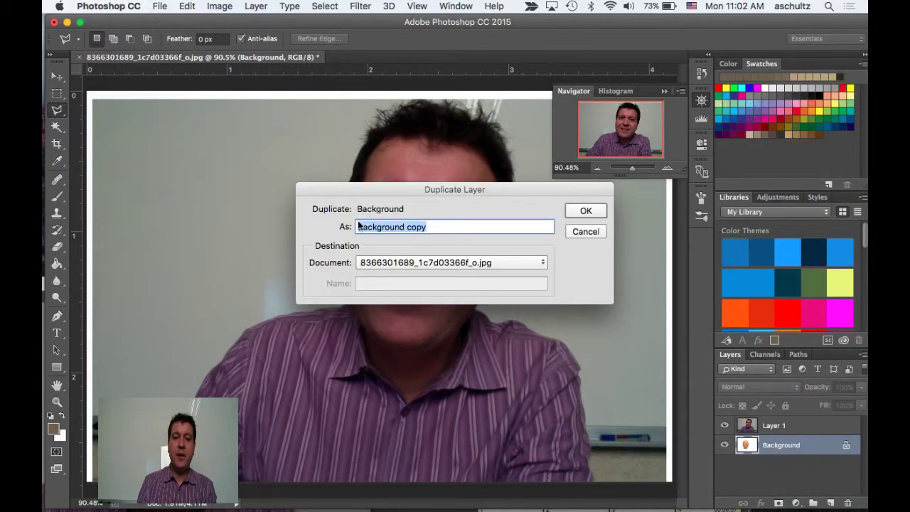
{"action": "left_click", "coordinate": [602, 210]}
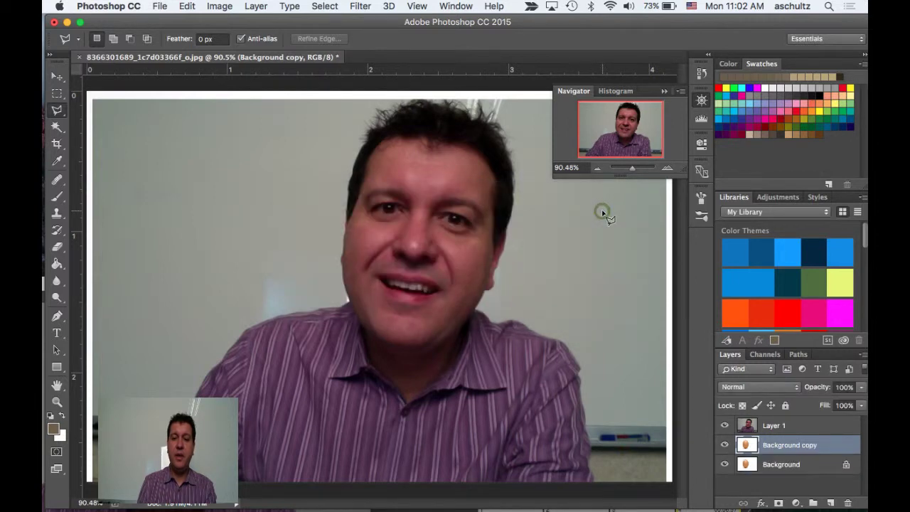
{"action": "left_click", "coordinate": [724, 465]}
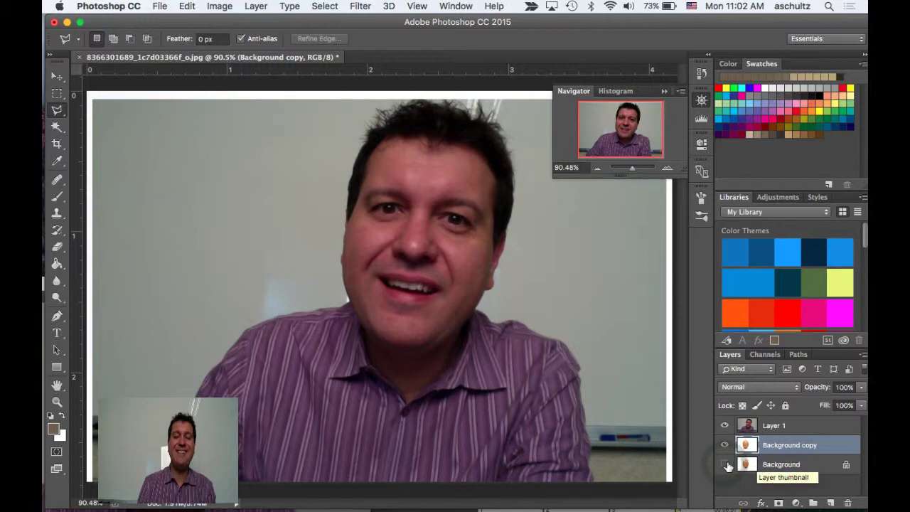
Make Layer 1 the active layer, and briefly hide and reshow it to view the egg beneath
{"action": "left_click", "coordinate": [764, 430]}
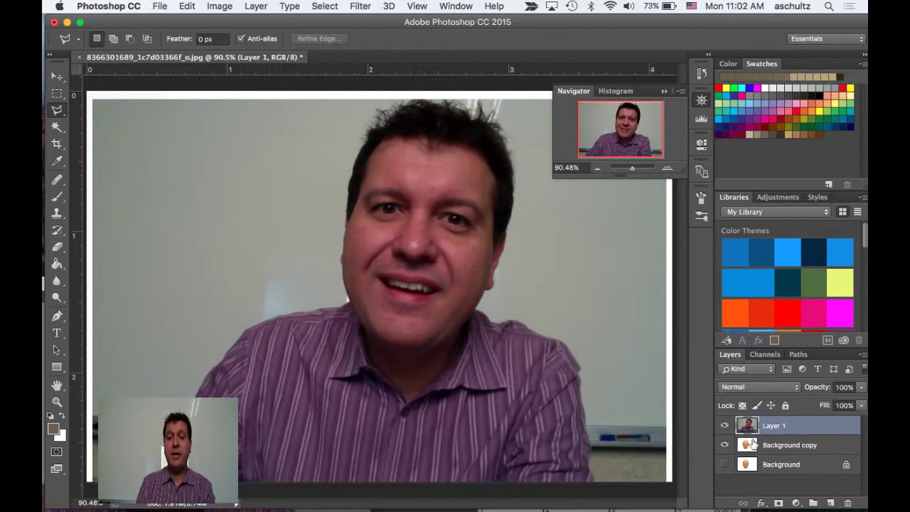
{"action": "left_click", "coordinate": [725, 426]}
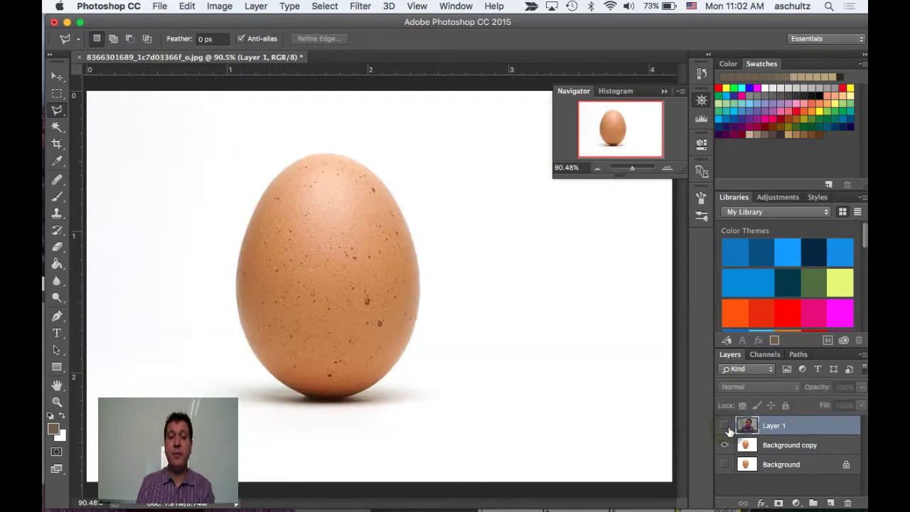
{"action": "left_click", "coordinate": [725, 426]}
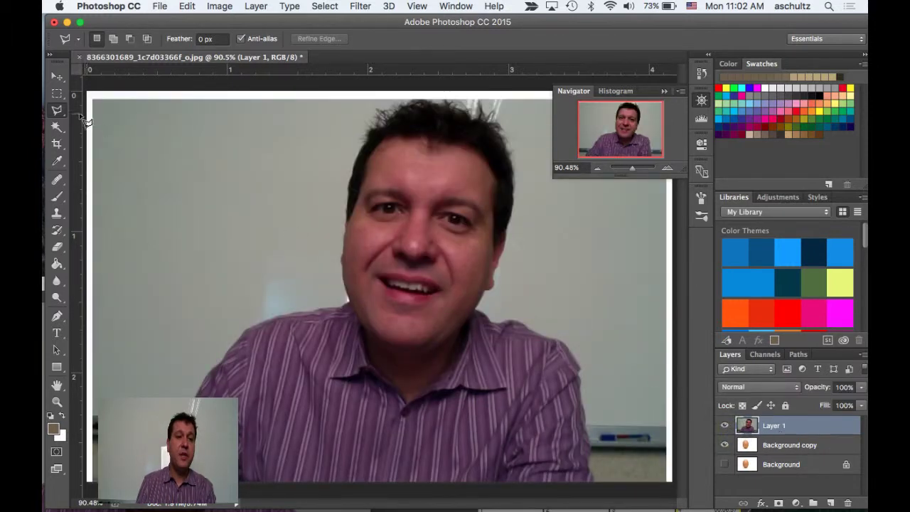
Outline the man's face on Layer 1 with a closed Polygonal Lasso selection running around the chin, cheeks and hairline
{"action": "left_click", "coordinate": [59, 112]}
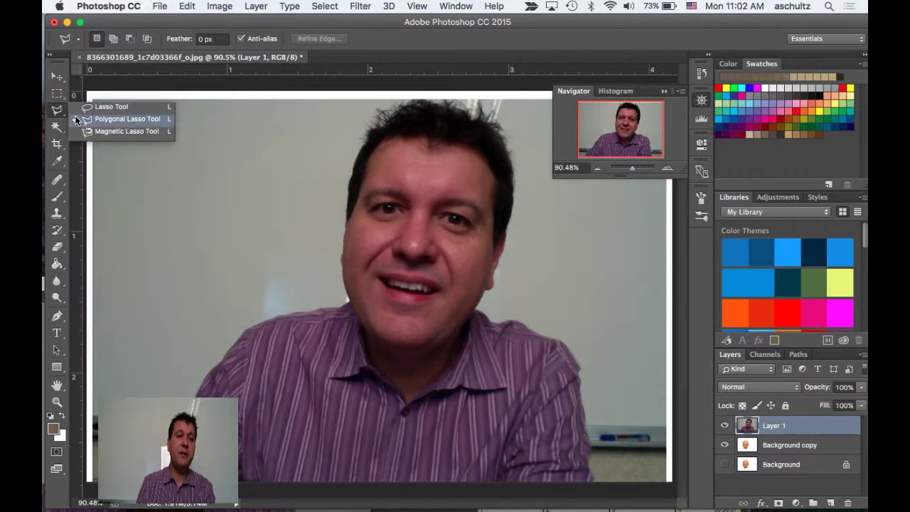
{"action": "left_click", "coordinate": [76, 118]}
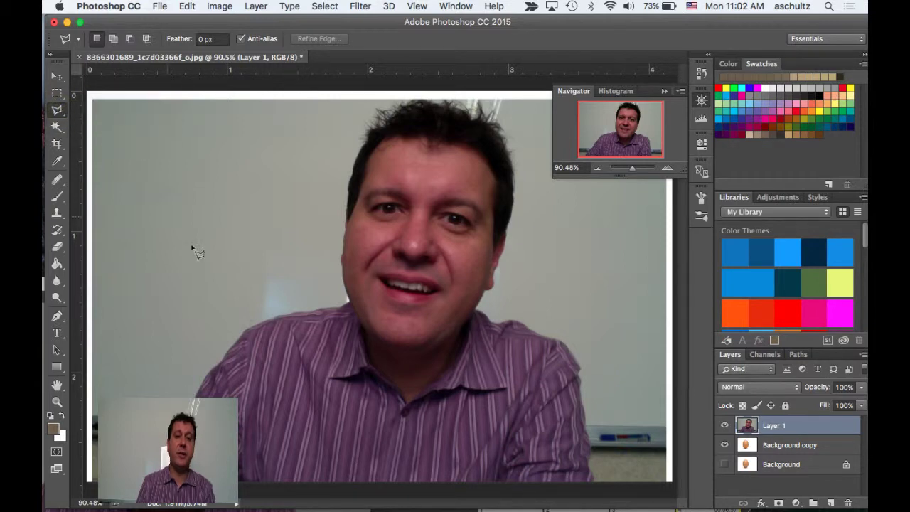
{"action": "left_click", "coordinate": [400, 352]}
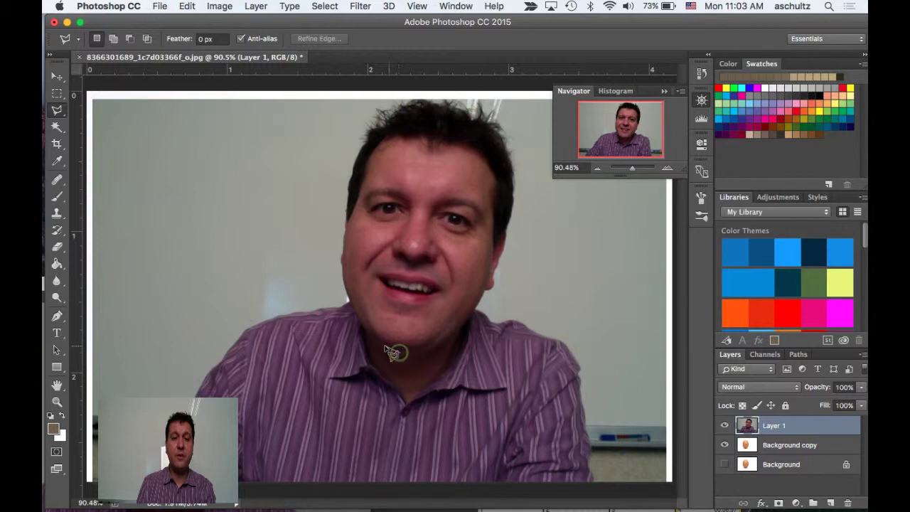
{"action": "left_click", "coordinate": [351, 316]}
{"action": "left_click", "coordinate": [337, 283]}
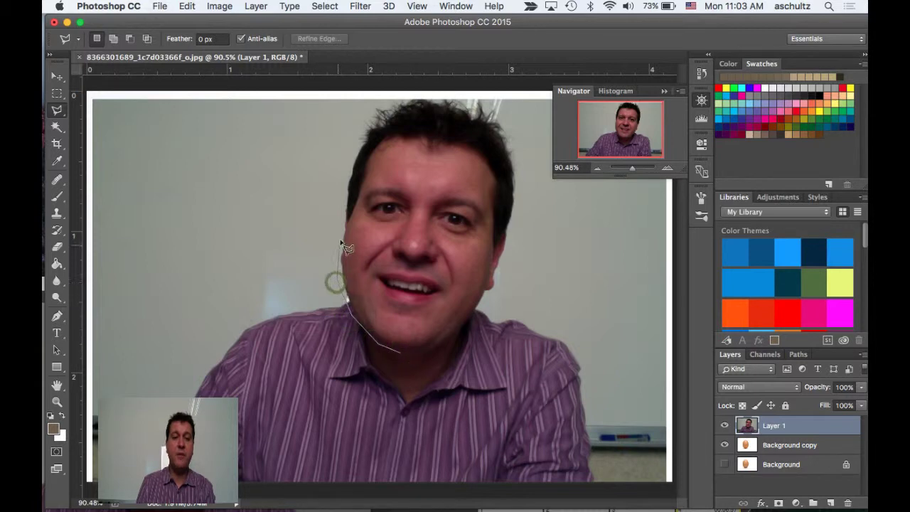
{"action": "left_click", "coordinate": [337, 240]}
{"action": "left_click", "coordinate": [346, 182]}
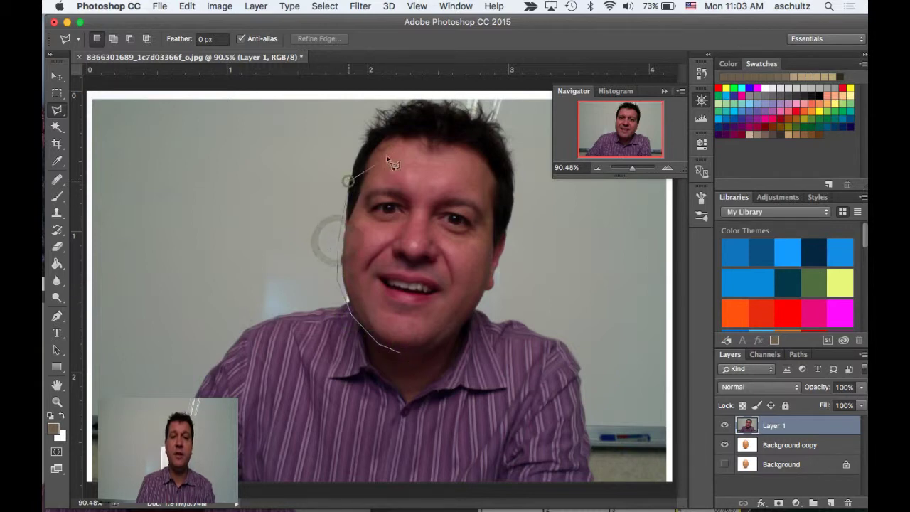
{"action": "left_click", "coordinate": [377, 132]}
{"action": "left_click", "coordinate": [416, 128]}
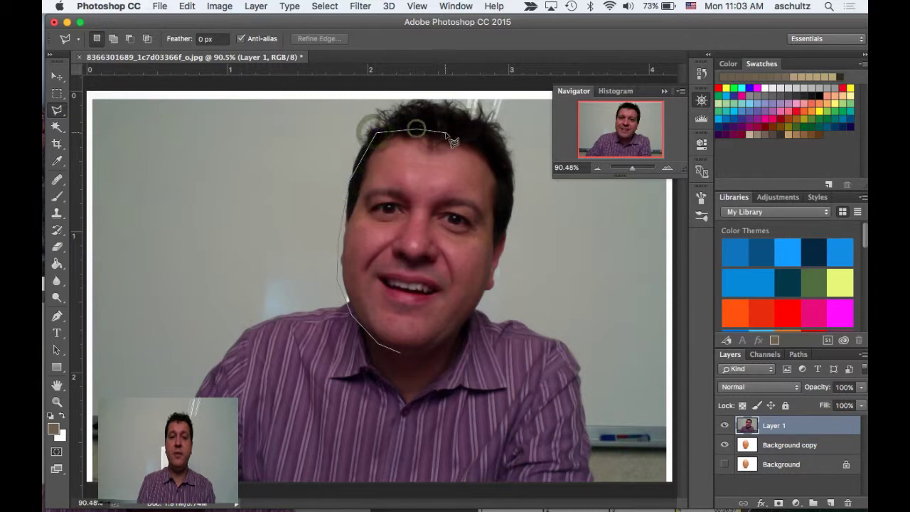
{"action": "left_click", "coordinate": [445, 133]}
{"action": "left_click", "coordinate": [483, 141]}
{"action": "left_click", "coordinate": [504, 182]}
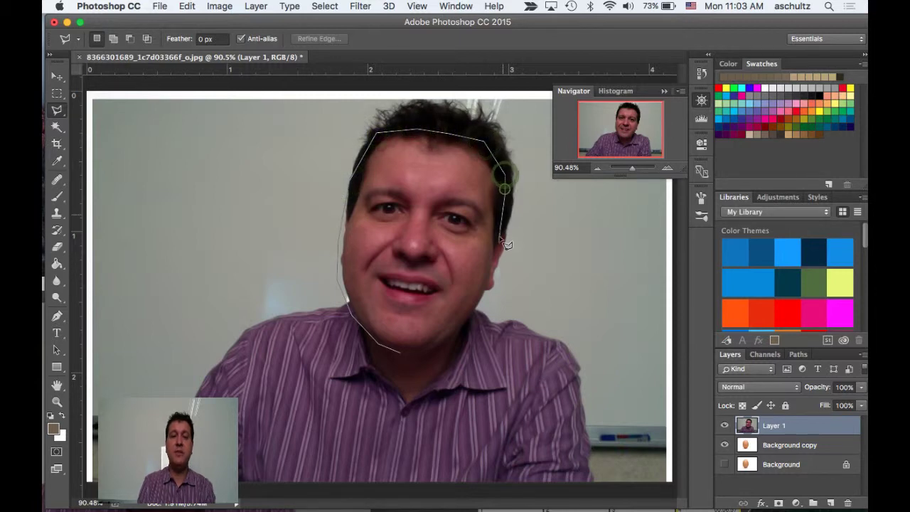
{"action": "left_click", "coordinate": [497, 238]}
{"action": "left_click", "coordinate": [501, 261]}
{"action": "left_click", "coordinate": [486, 302]}
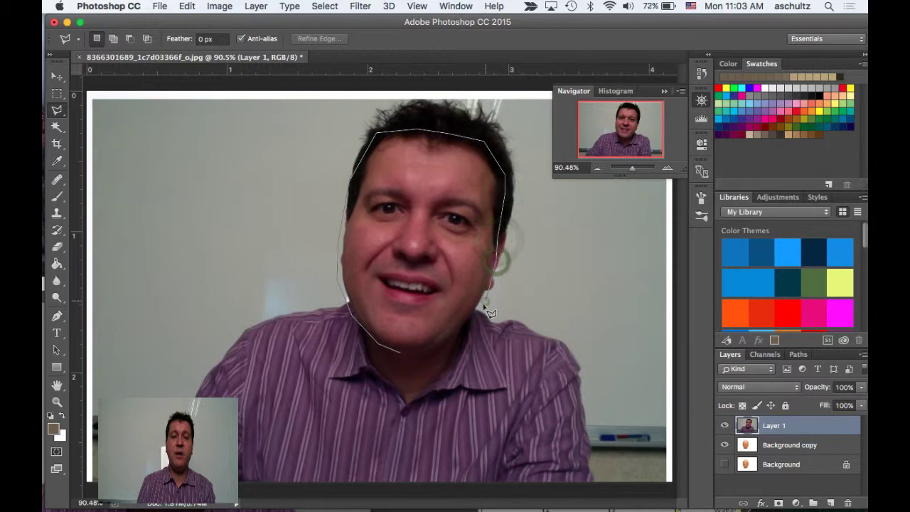
{"action": "left_click", "coordinate": [457, 345]}
{"action": "left_click", "coordinate": [424, 353]}
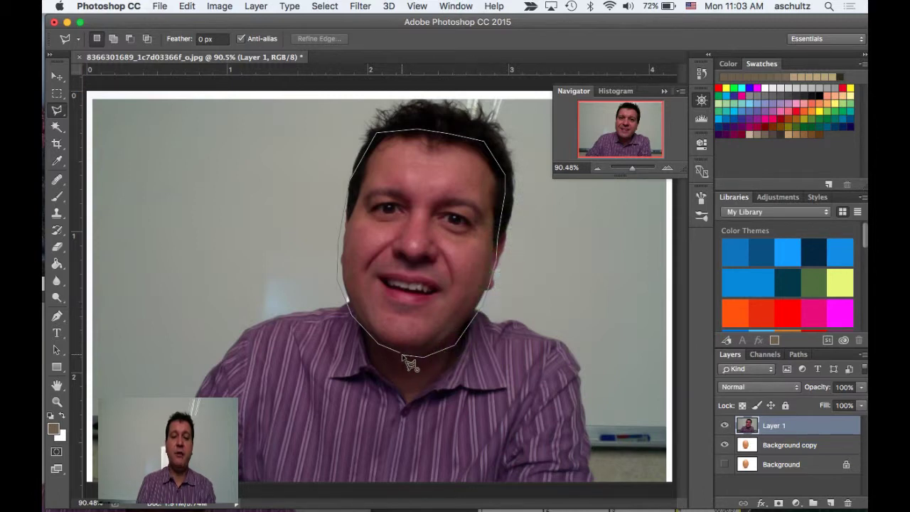
{"action": "double_click", "coordinate": [402, 354]}
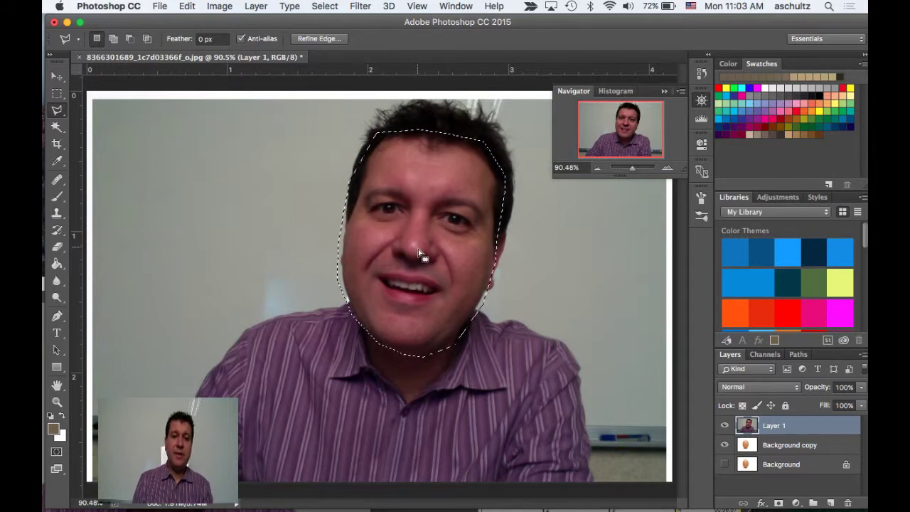
Invert the face selection, delete everything outside the face on Layer 1, and deselect
{"action": "left_click", "coordinate": [325, 6]}
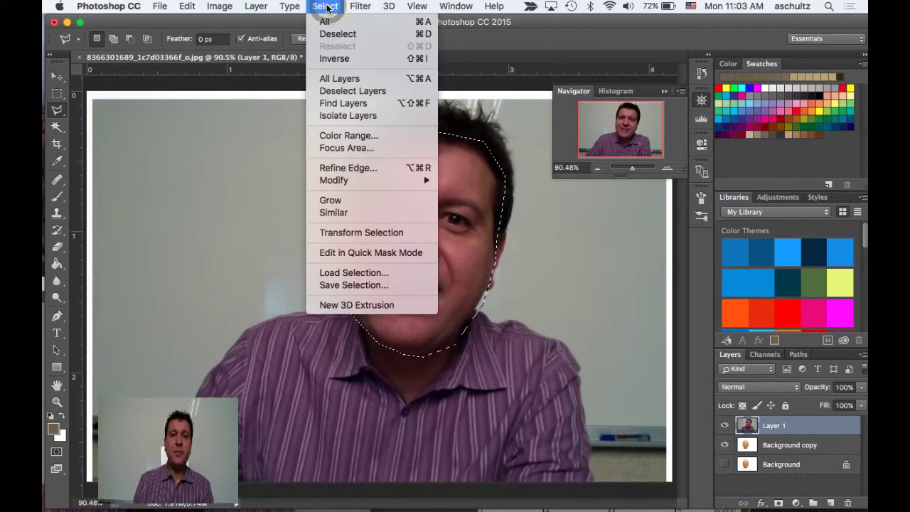
{"action": "left_click", "coordinate": [335, 60]}
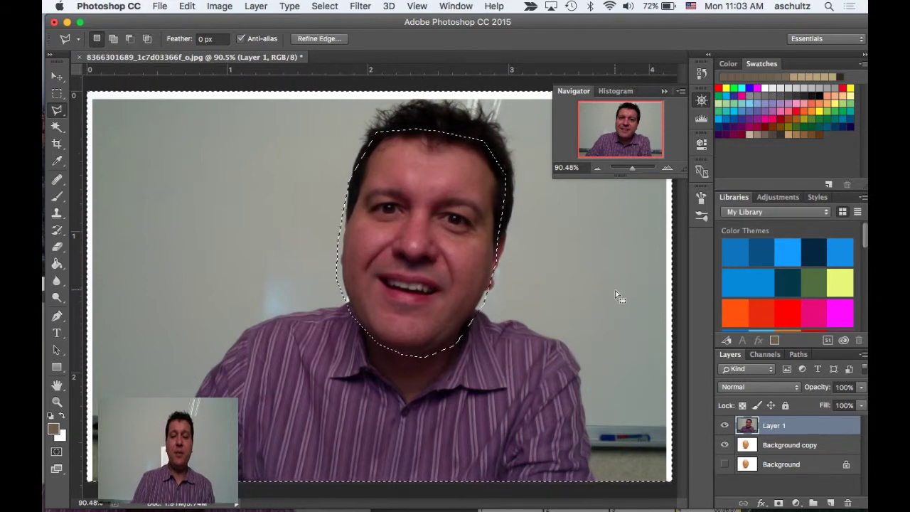
{"action": "key", "text": "BackSpace"}
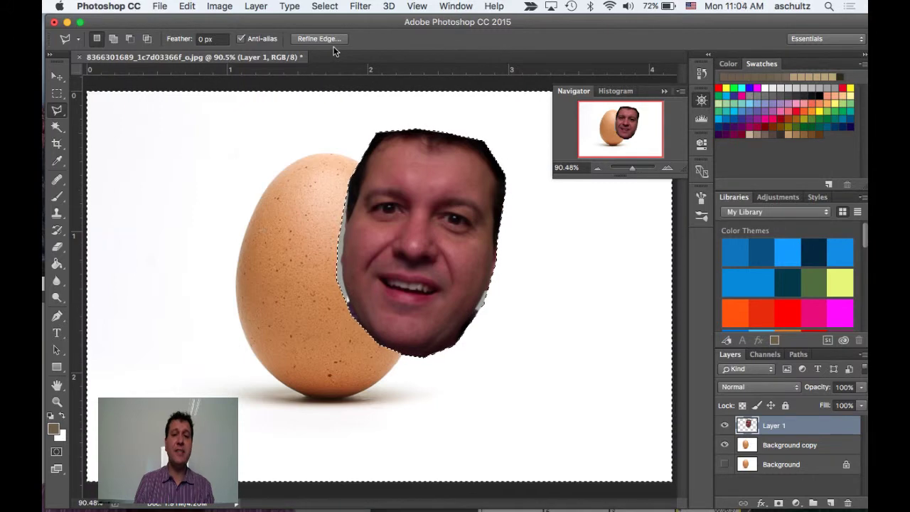
{"action": "left_click", "coordinate": [334, 8]}
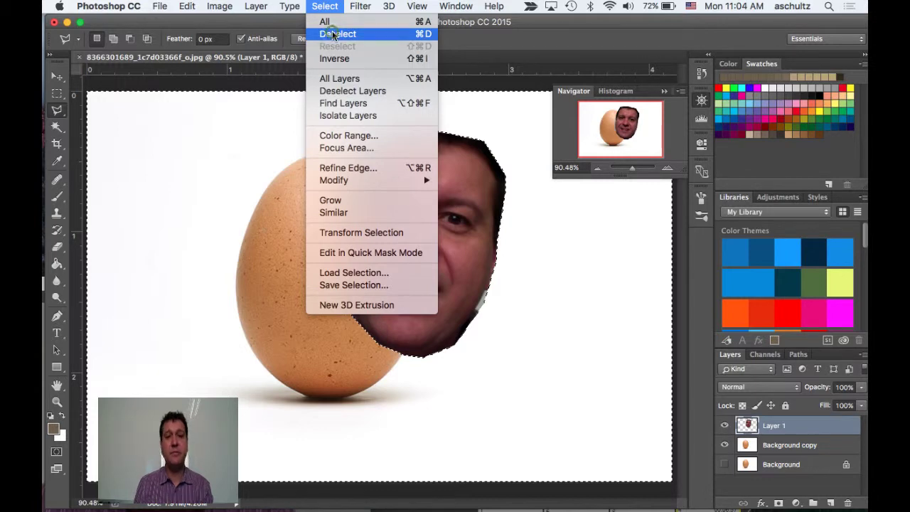
{"action": "left_click", "coordinate": [334, 34]}
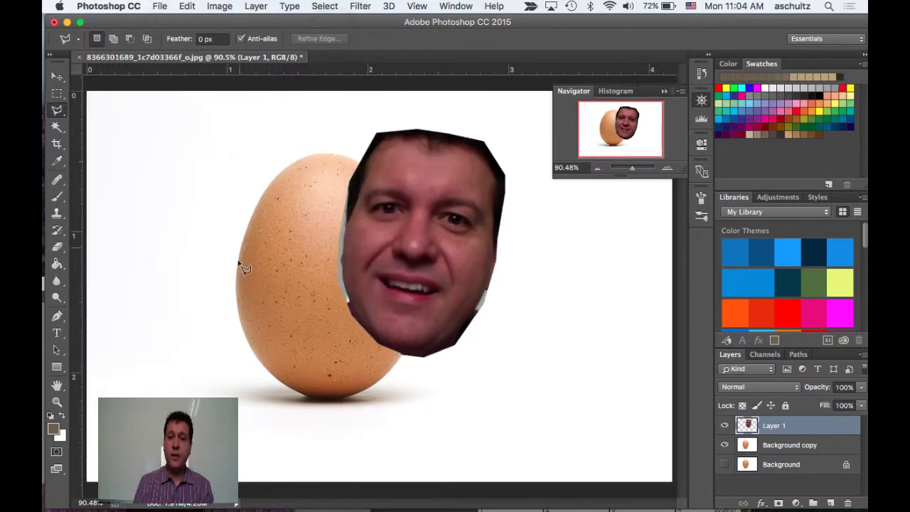
Rename Layer 1 as "Face" and the Background copy layer as "egg"
{"action": "double_click", "coordinate": [775, 426]}
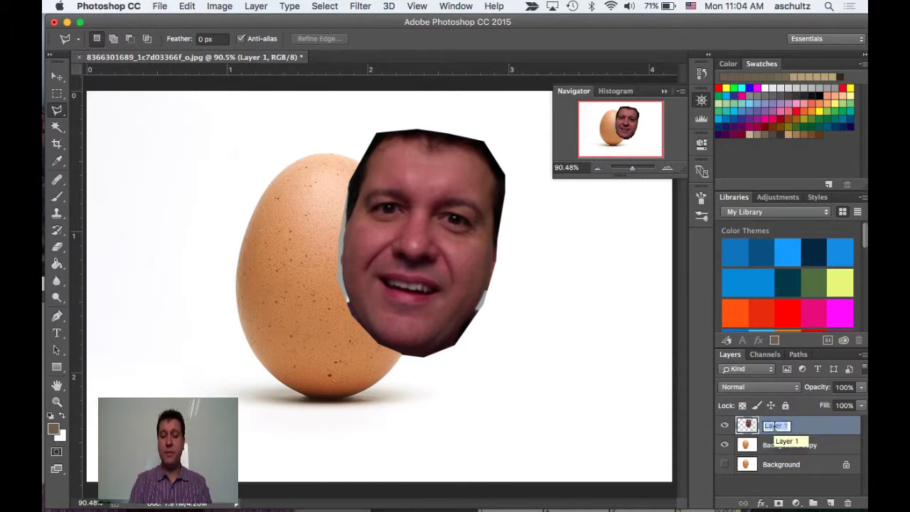
{"action": "type", "text": "Face"}
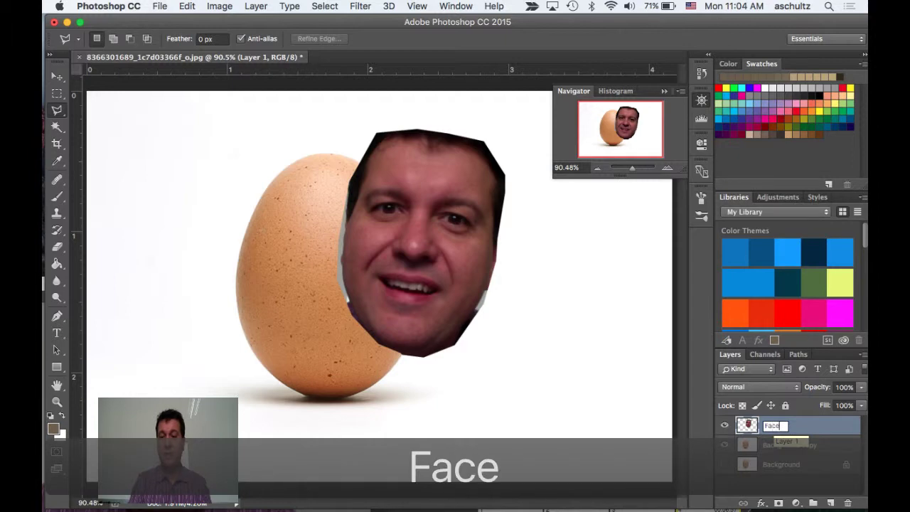
{"action": "key", "text": "Return"}
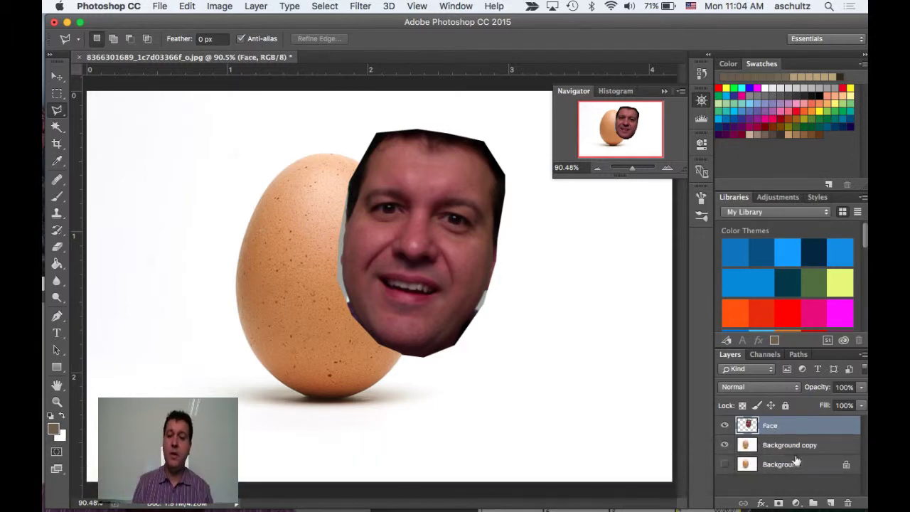
{"action": "double_click", "coordinate": [788, 447]}
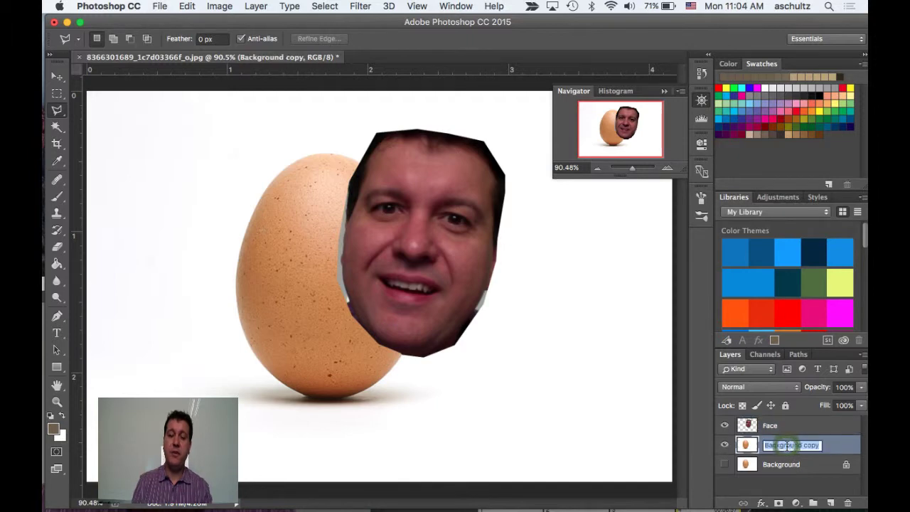
{"action": "type", "text": "egg"}
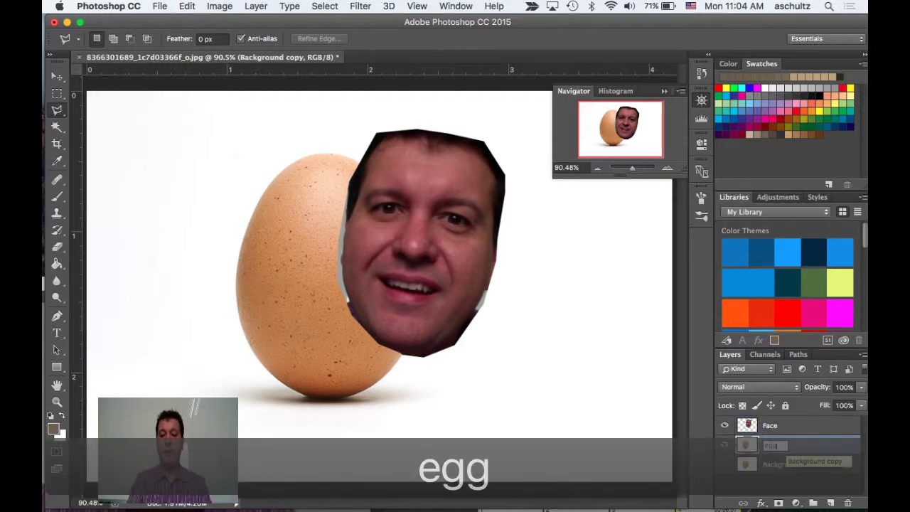
{"action": "key", "text": "Return"}
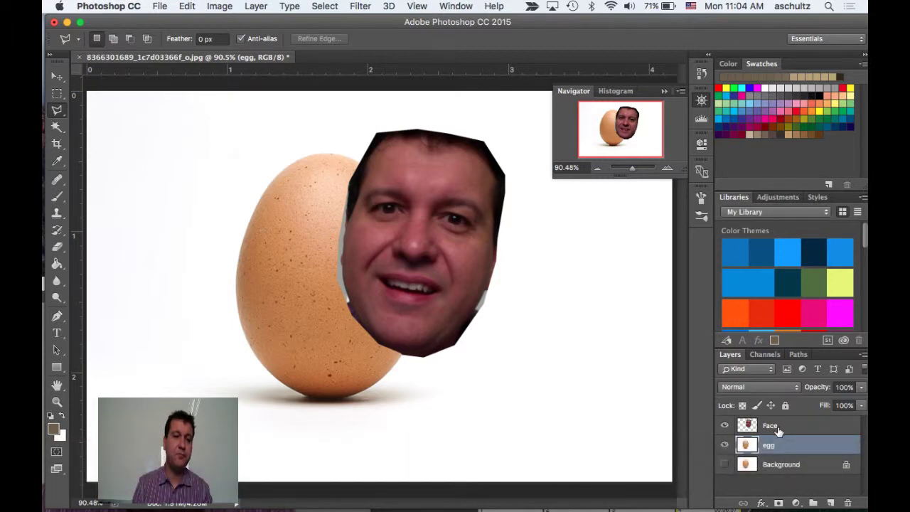
Move the cut-out face onto the egg with the Move tool so it covers most of the shell
{"action": "left_click", "coordinate": [58, 76]}
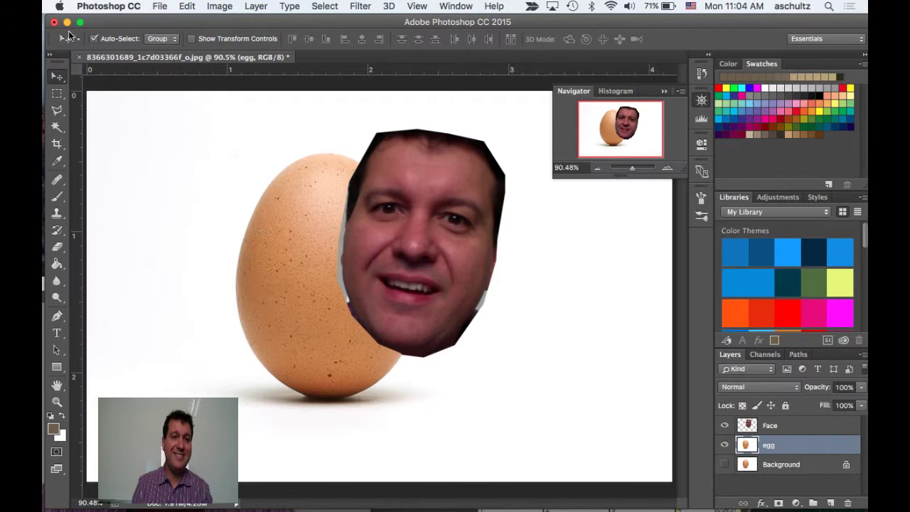
{"action": "left_click", "coordinate": [409, 242]}
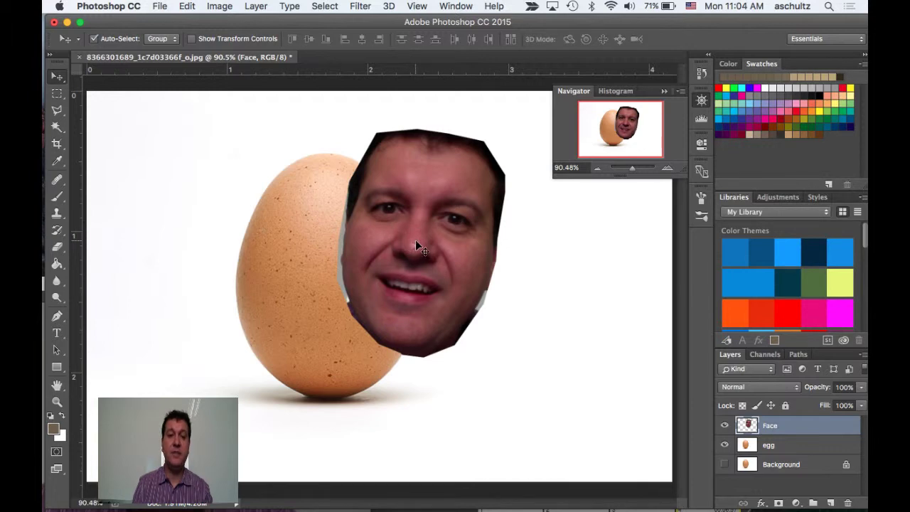
{"action": "left_click_drag", "start_coordinate": [417, 245], "coordinate": [315, 274]}
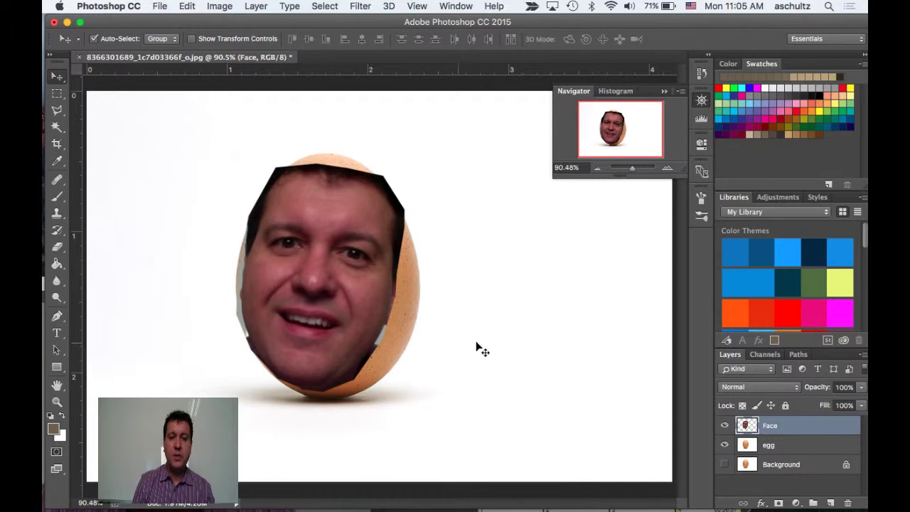
Set up the Eraser in Brush mode with a 44 px brush tip
{"action": "left_click", "coordinate": [57, 247]}
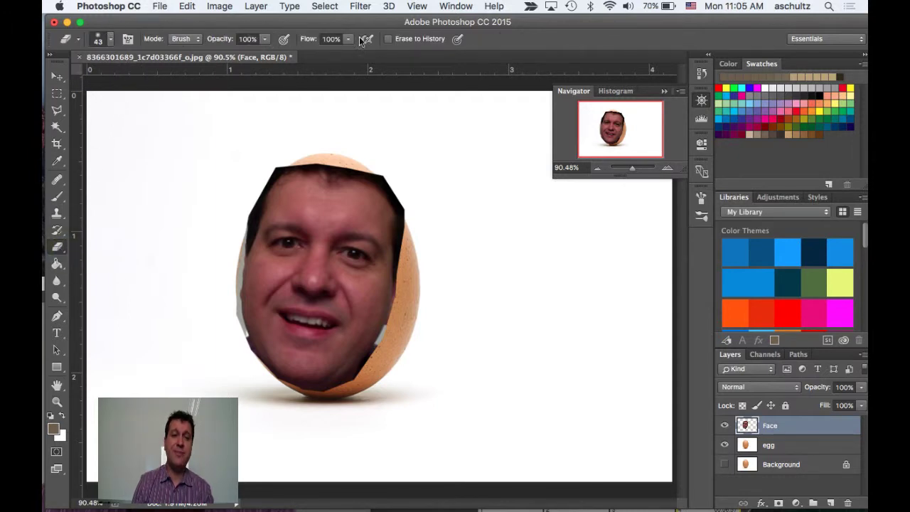
{"action": "left_click", "coordinate": [111, 40]}
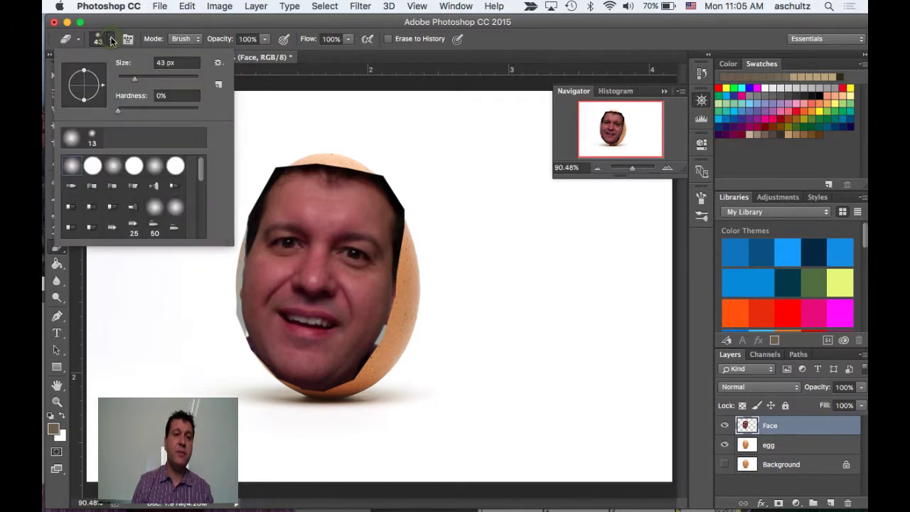
{"action": "mouse_move", "coordinate": [135, 78]}
{"action": "left_mouse_down"}
{"action": "mouse_move", "coordinate": [175, 77]}
{"action": "mouse_move", "coordinate": [124, 81]}
{"action": "left_mouse_up"}
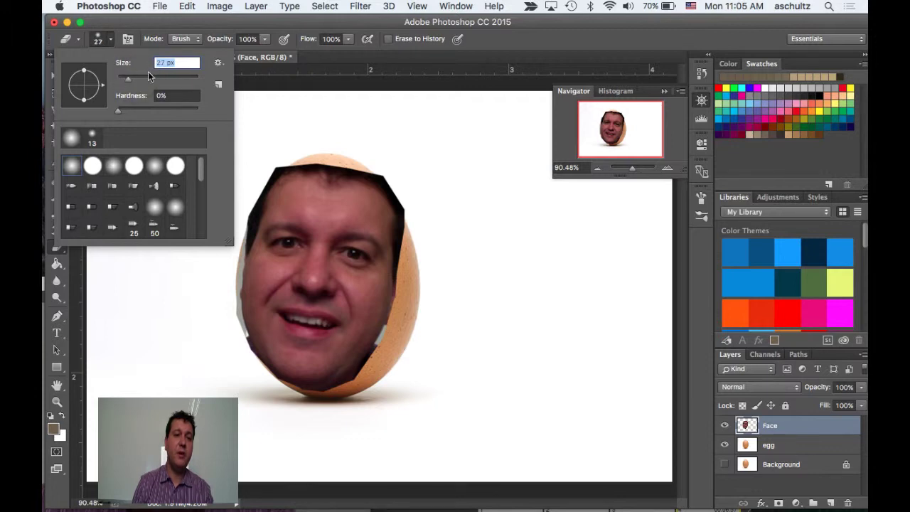
{"action": "left_click", "coordinate": [190, 40]}
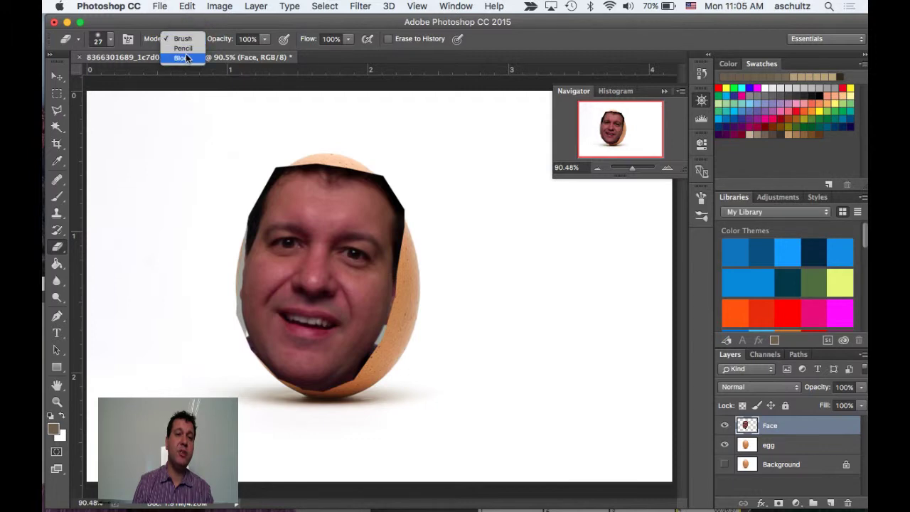
{"action": "left_click", "coordinate": [184, 40]}
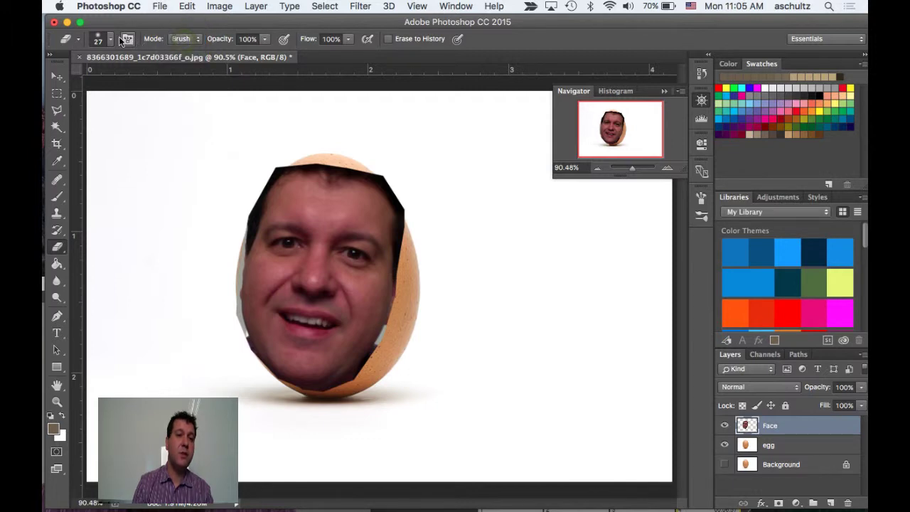
{"action": "left_click", "coordinate": [113, 40]}
{"action": "left_click_drag", "start_coordinate": [128, 78], "coordinate": [134, 81]}
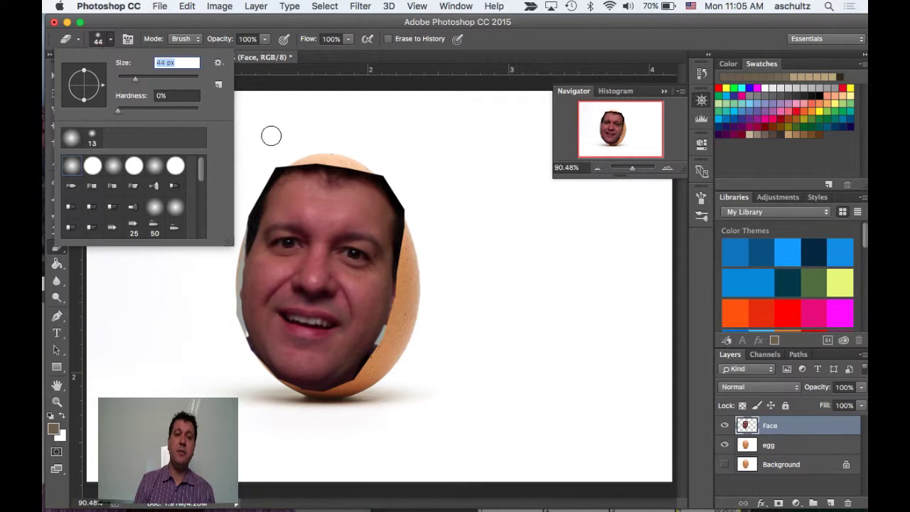
{"action": "key", "text": "Return"}
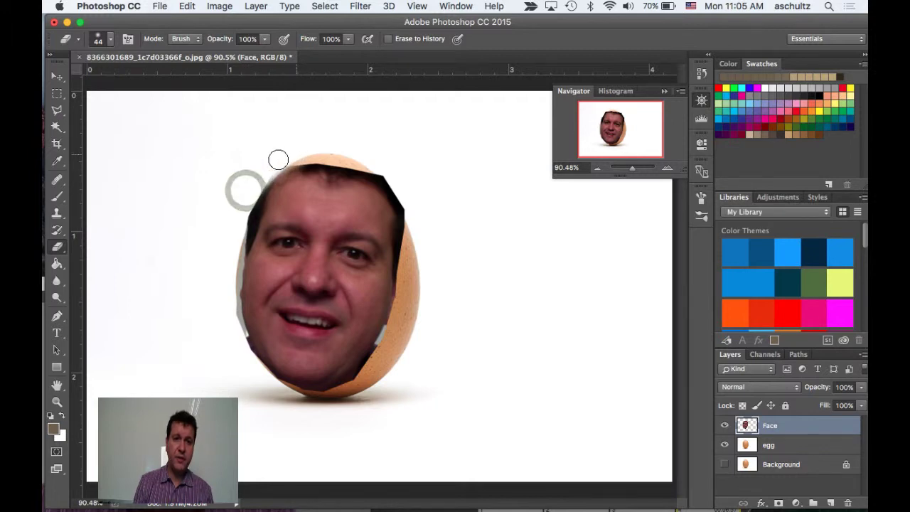
Erase the dark hair edge over the forehead and along the temple at the image's right, dismissing the chat pop-up
{"action": "mouse_move", "coordinate": [248, 177]}
{"action": "left_mouse_down"}
{"action": "mouse_move", "coordinate": [295, 165]}
{"action": "mouse_move", "coordinate": [364, 171]}
{"action": "mouse_move", "coordinate": [407, 196]}
{"action": "mouse_move", "coordinate": [414, 214]}
{"action": "mouse_move", "coordinate": [380, 179]}
{"action": "mouse_move", "coordinate": [318, 162]}
{"action": "mouse_move", "coordinate": [271, 175]}
{"action": "mouse_move", "coordinate": [234, 224]}
{"action": "left_mouse_up"}
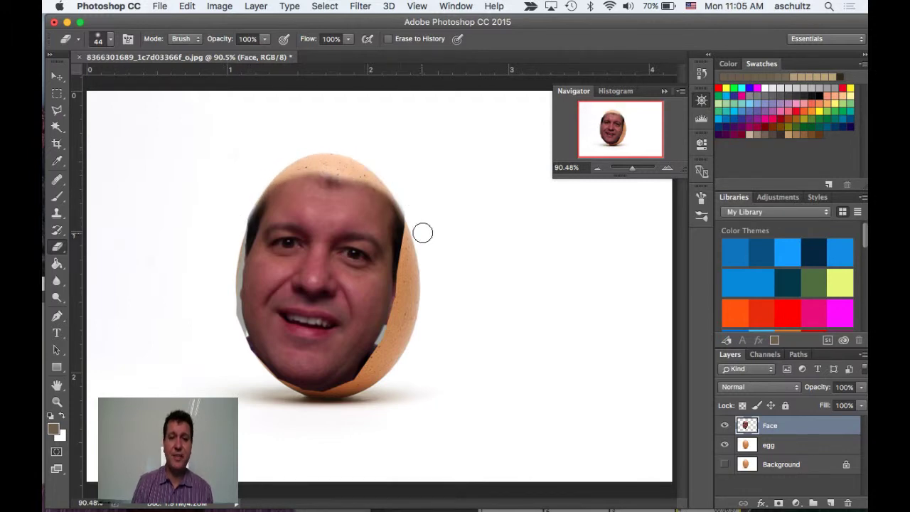
{"action": "mouse_move", "coordinate": [422, 232]}
{"action": "left_mouse_down"}
{"action": "mouse_move", "coordinate": [408, 240]}
{"action": "mouse_move", "coordinate": [408, 211]}
{"action": "mouse_move", "coordinate": [382, 184]}
{"action": "mouse_move", "coordinate": [329, 166]}
{"action": "mouse_move", "coordinate": [299, 171]}
{"action": "mouse_move", "coordinate": [380, 189]}
{"action": "mouse_move", "coordinate": [404, 226]}
{"action": "mouse_move", "coordinate": [404, 299]}
{"action": "mouse_move", "coordinate": [411, 265]}
{"action": "left_mouse_up"}
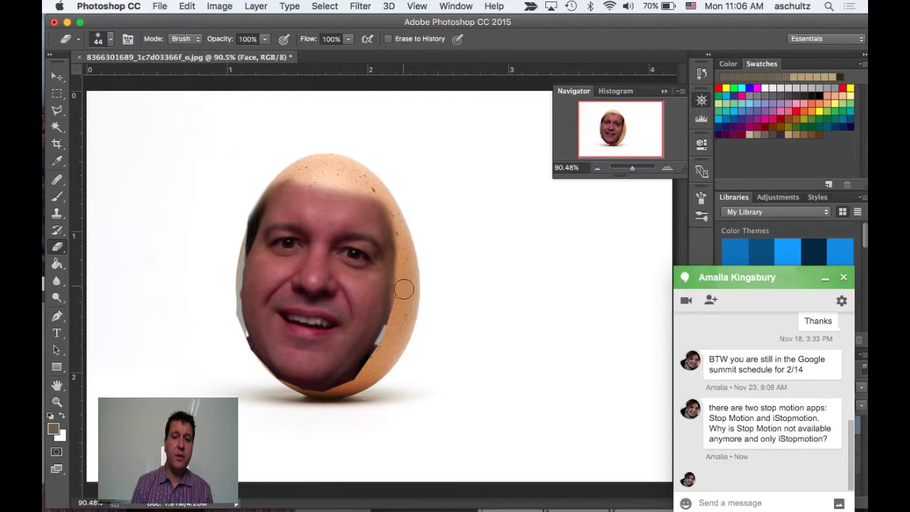
{"action": "left_click", "coordinate": [843, 276]}
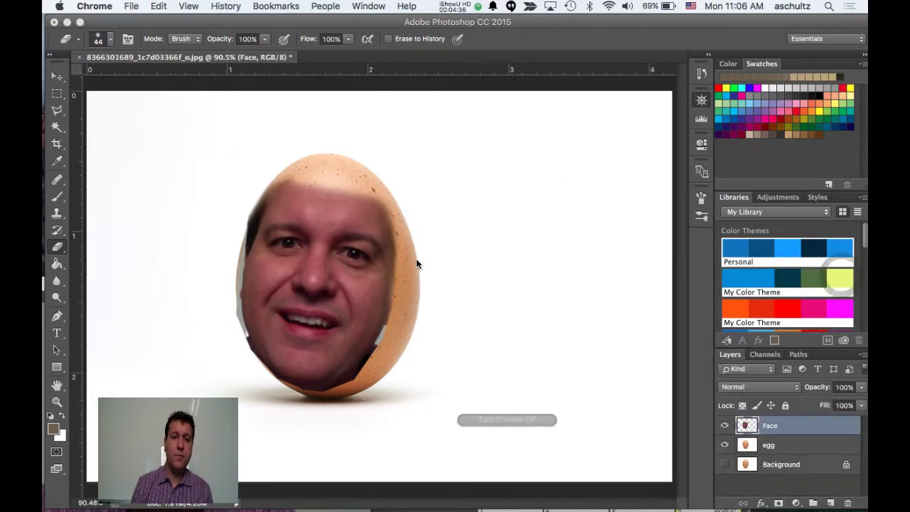
{"action": "left_click", "coordinate": [399, 246]}
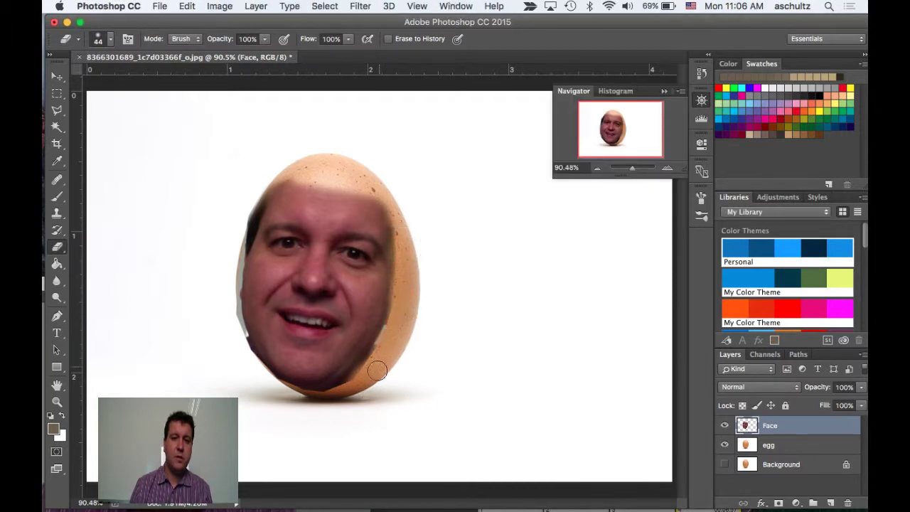
Erase the leftover edge along the jaw and under the chin, and the grey fringe and dark hair on the image's left side
{"action": "left_click_drag", "start_coordinate": [393, 337], "coordinate": [342, 391]}
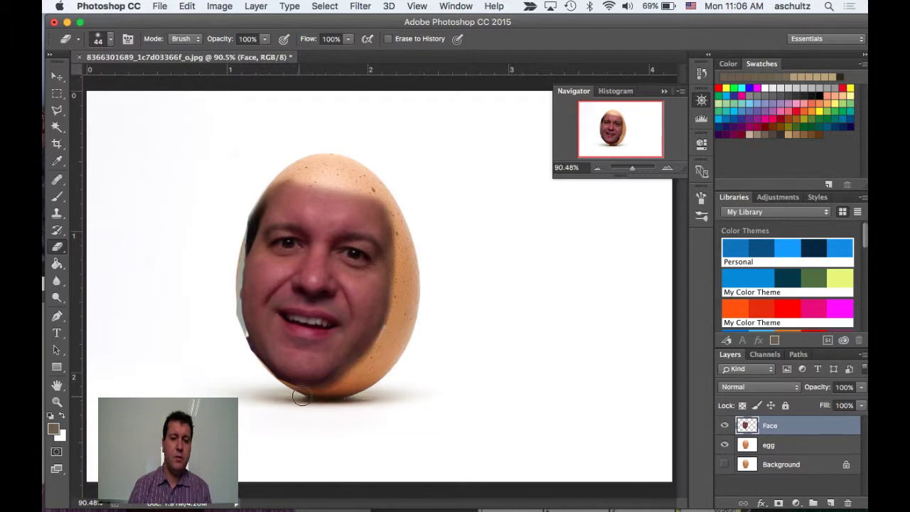
{"action": "mouse_move", "coordinate": [347, 383]}
{"action": "left_mouse_down"}
{"action": "mouse_move", "coordinate": [302, 393]}
{"action": "mouse_move", "coordinate": [268, 380]}
{"action": "mouse_move", "coordinate": [229, 305]}
{"action": "left_mouse_up"}
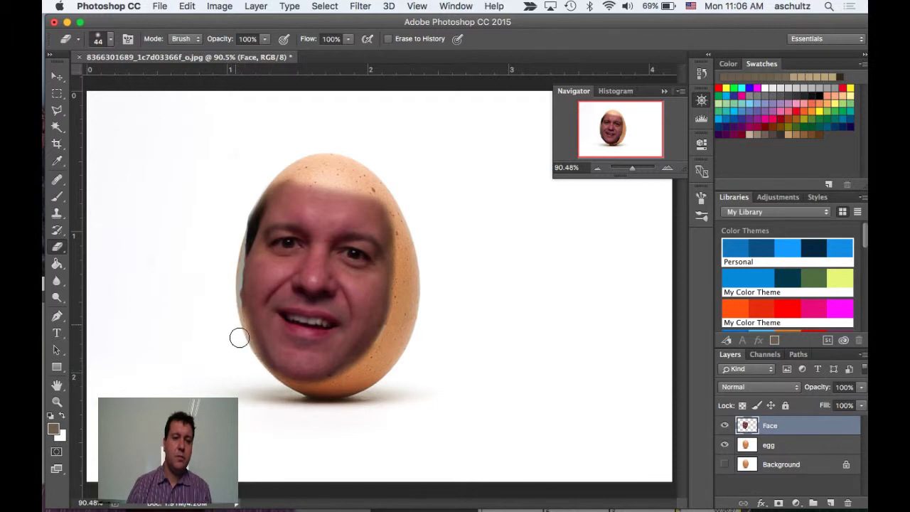
{"action": "mouse_move", "coordinate": [262, 375]}
{"action": "left_mouse_down"}
{"action": "mouse_move", "coordinate": [231, 282]}
{"action": "mouse_move", "coordinate": [238, 309]}
{"action": "mouse_move", "coordinate": [247, 228]}
{"action": "mouse_move", "coordinate": [296, 166]}
{"action": "mouse_move", "coordinate": [258, 205]}
{"action": "mouse_move", "coordinate": [240, 246]}
{"action": "mouse_move", "coordinate": [271, 193]}
{"action": "mouse_move", "coordinate": [329, 175]}
{"action": "mouse_move", "coordinate": [391, 195]}
{"action": "mouse_move", "coordinate": [407, 246]}
{"action": "left_mouse_up"}
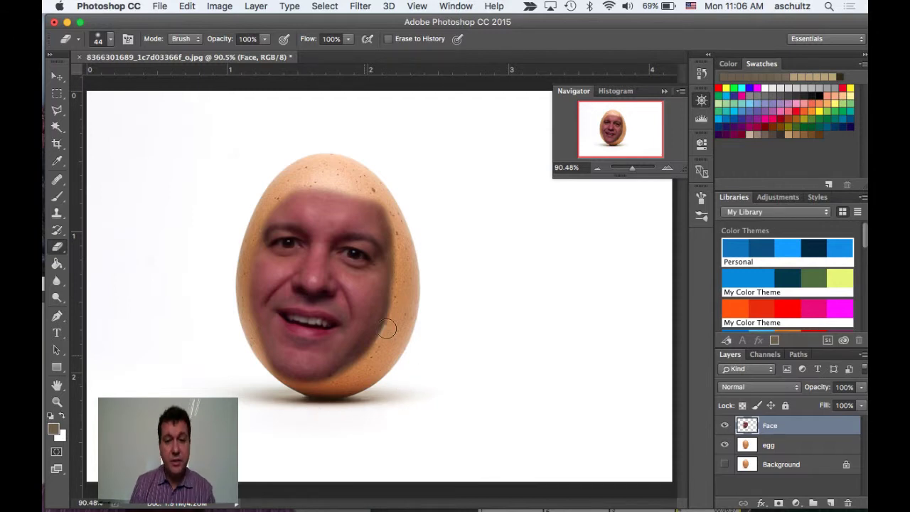
Soften the face's edge on the image's right side from the temple down to the jaw with the Eraser
{"action": "mouse_move", "coordinate": [408, 288]}
{"action": "left_mouse_down"}
{"action": "mouse_move", "coordinate": [392, 334]}
{"action": "mouse_move", "coordinate": [380, 356]}
{"action": "mouse_move", "coordinate": [400, 309]}
{"action": "mouse_move", "coordinate": [363, 370]}
{"action": "mouse_move", "coordinate": [398, 299]}
{"action": "left_mouse_up"}
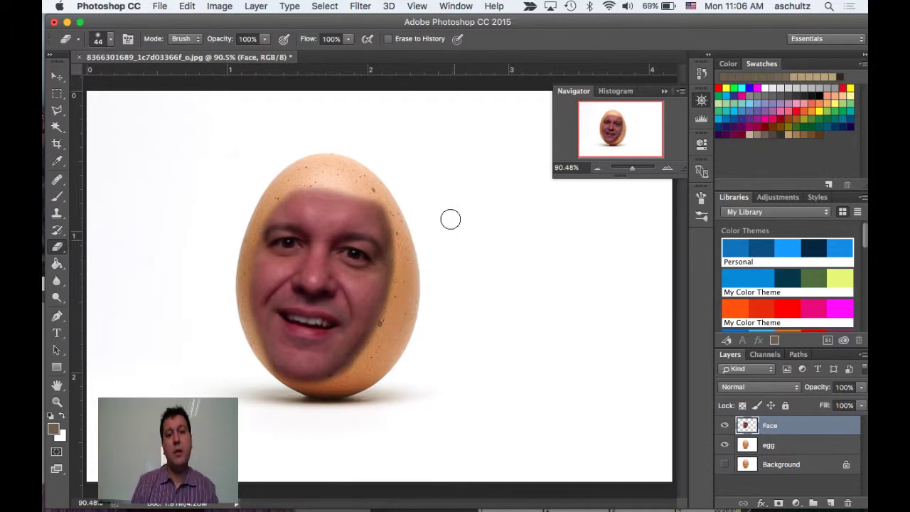
{"action": "mouse_move", "coordinate": [396, 199]}
{"action": "left_mouse_down"}
{"action": "mouse_move", "coordinate": [403, 280]}
{"action": "mouse_move", "coordinate": [379, 189]}
{"action": "mouse_move", "coordinate": [391, 216]}
{"action": "left_mouse_up"}
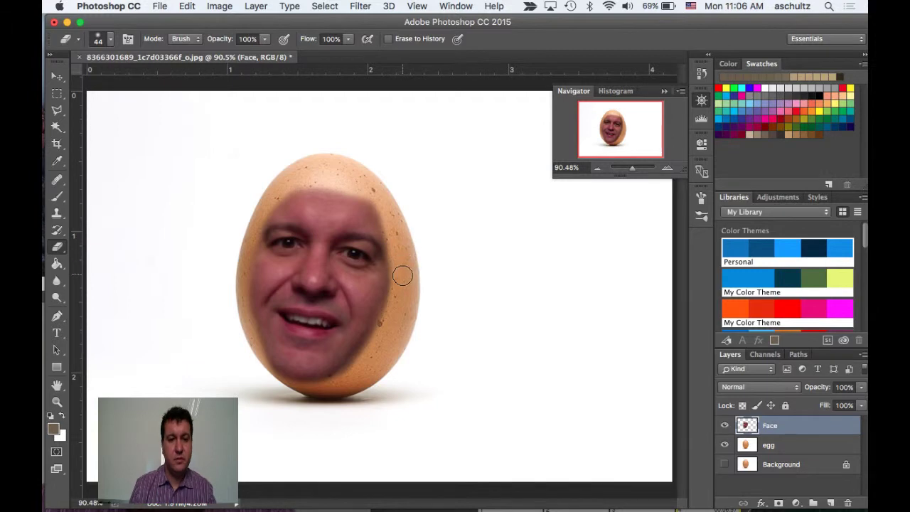
{"action": "left_click_drag", "start_coordinate": [402, 275], "coordinate": [371, 357]}
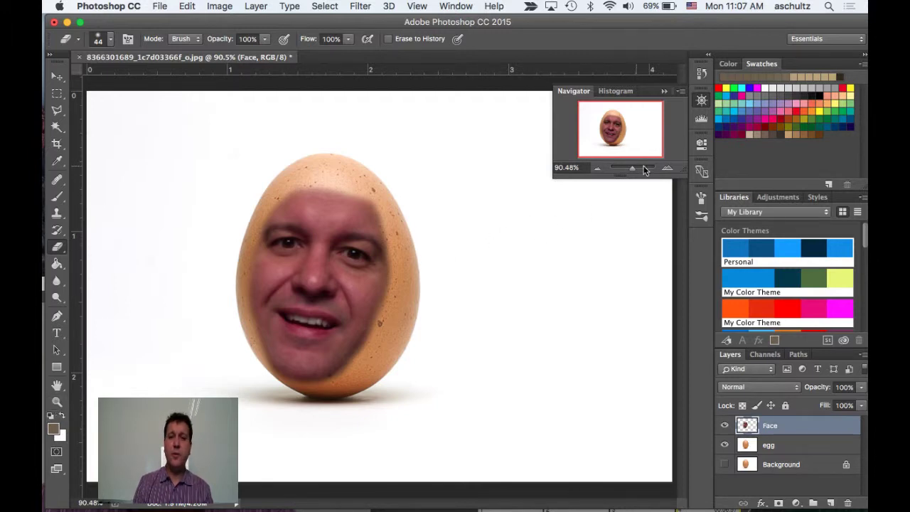
Sample clean skin just above the bridge of the nose with the Healing Brush
{"action": "left_click_drag", "start_coordinate": [635, 168], "coordinate": [638, 169]}
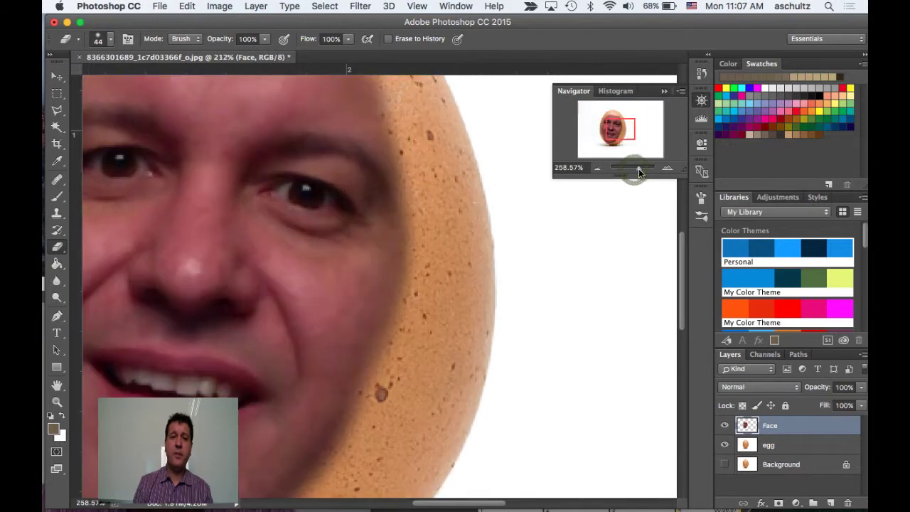
{"action": "left_click_drag", "start_coordinate": [610, 115], "coordinate": [604, 114]}
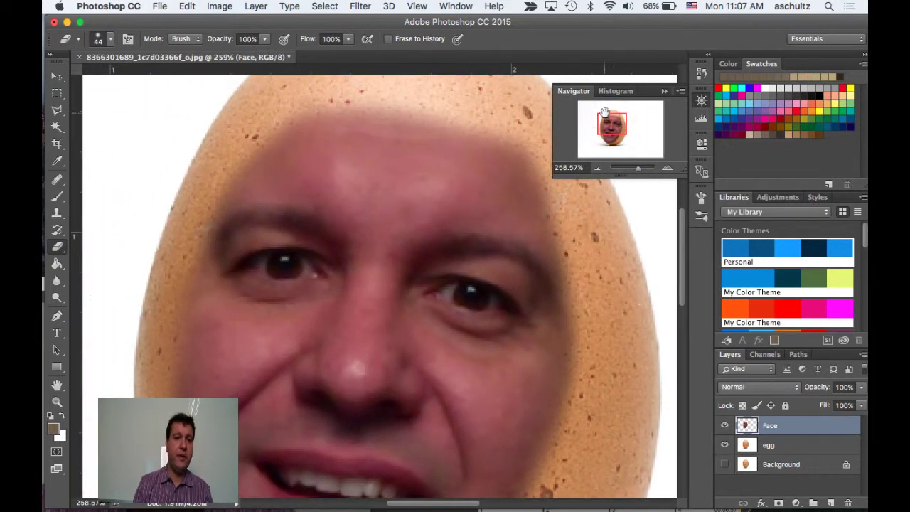
{"action": "left_click", "coordinate": [59, 182]}
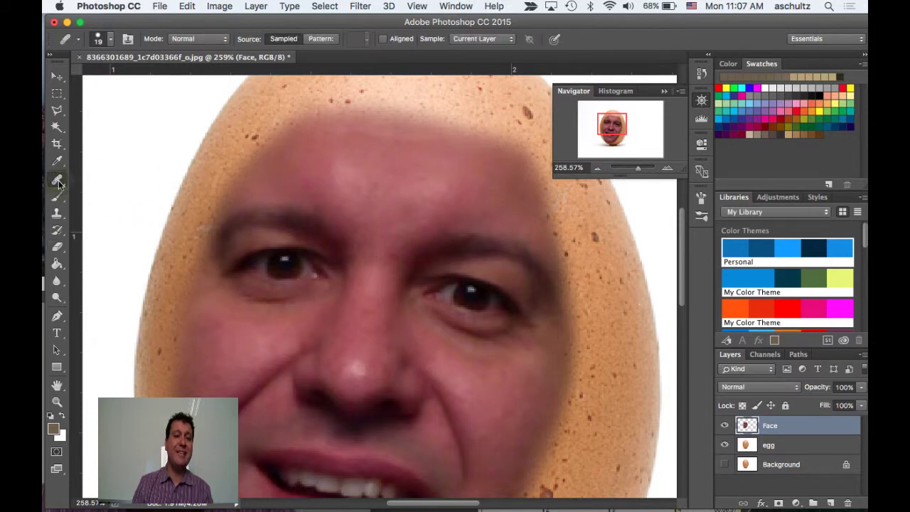
{"action": "left_click", "coordinate": [59, 182]}
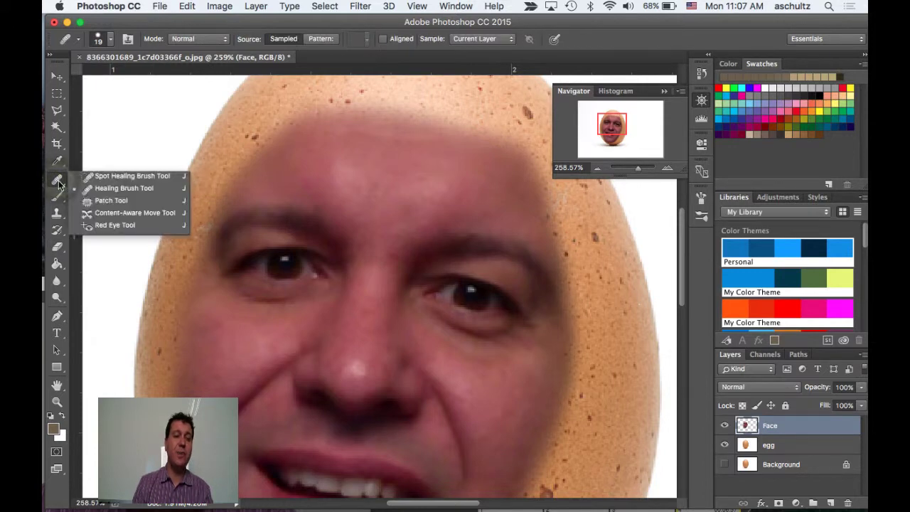
{"action": "left_click", "coordinate": [119, 187]}
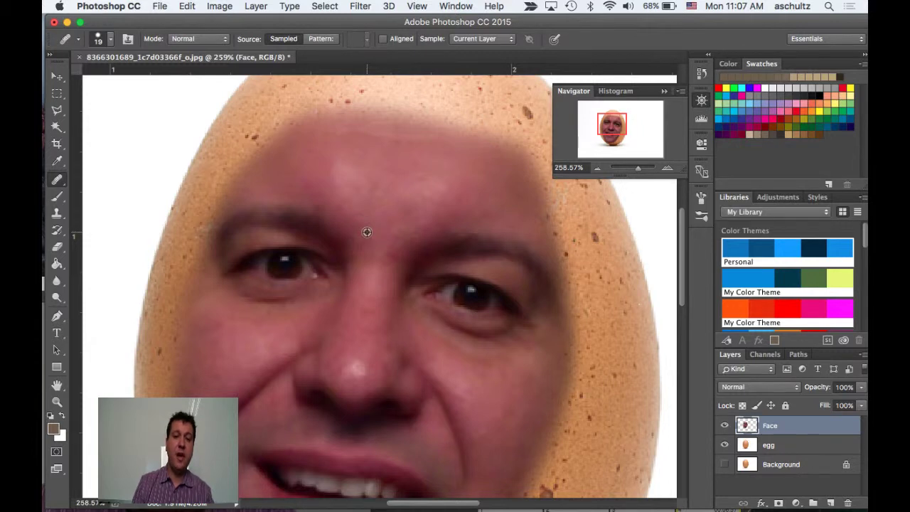
{"action": "left_click", "coordinate": [367, 232], "text": "alt"}
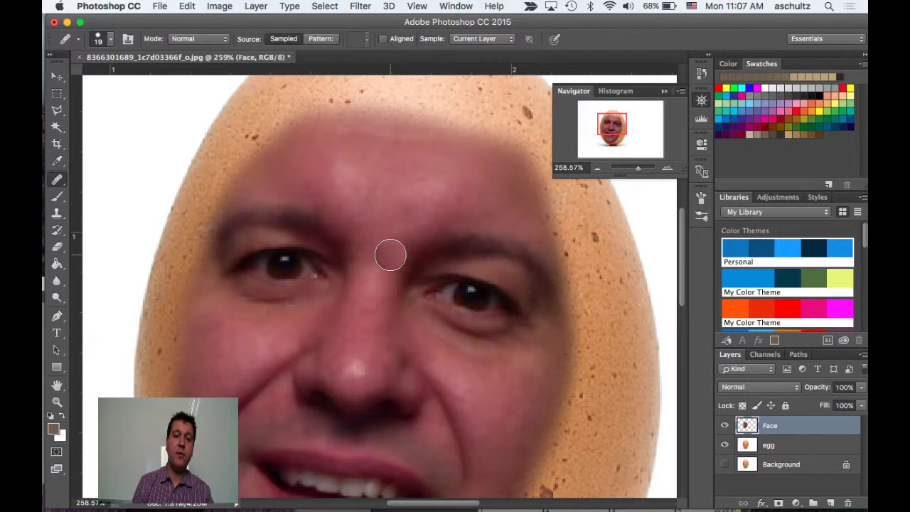
Heal the blemish between the eyebrows and the shiny spots on the forehead and nose, undoing the last cheek stroke
{"action": "left_click", "coordinate": [390, 253]}
{"action": "left_click", "coordinate": [399, 206]}
{"action": "left_click", "coordinate": [445, 201]}
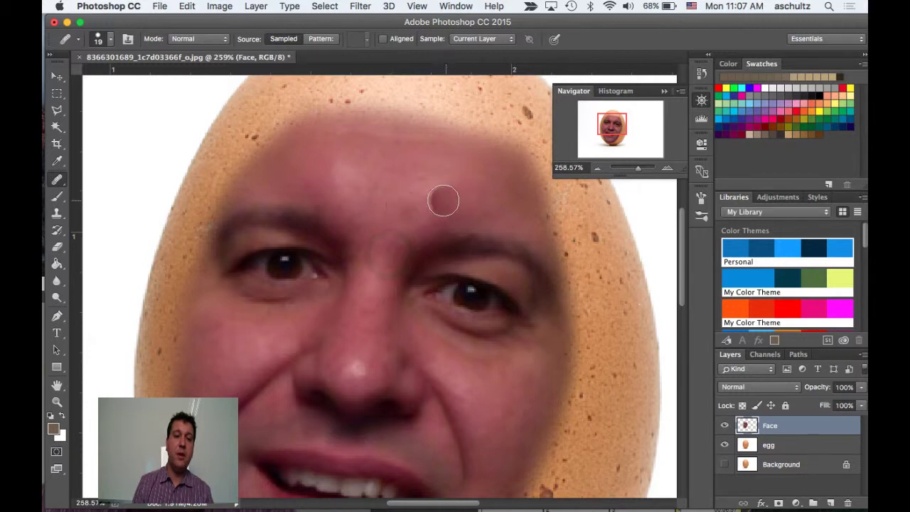
{"action": "mouse_move", "coordinate": [328, 170]}
{"action": "left_mouse_down"}
{"action": "mouse_move", "coordinate": [352, 176]}
{"action": "mouse_move", "coordinate": [380, 201]}
{"action": "left_mouse_up"}
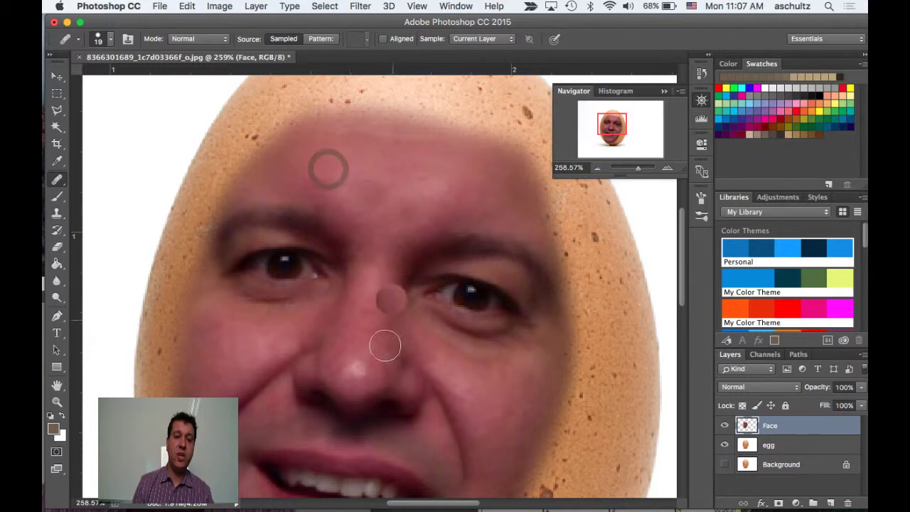
{"action": "left_click_drag", "start_coordinate": [359, 364], "coordinate": [359, 366]}
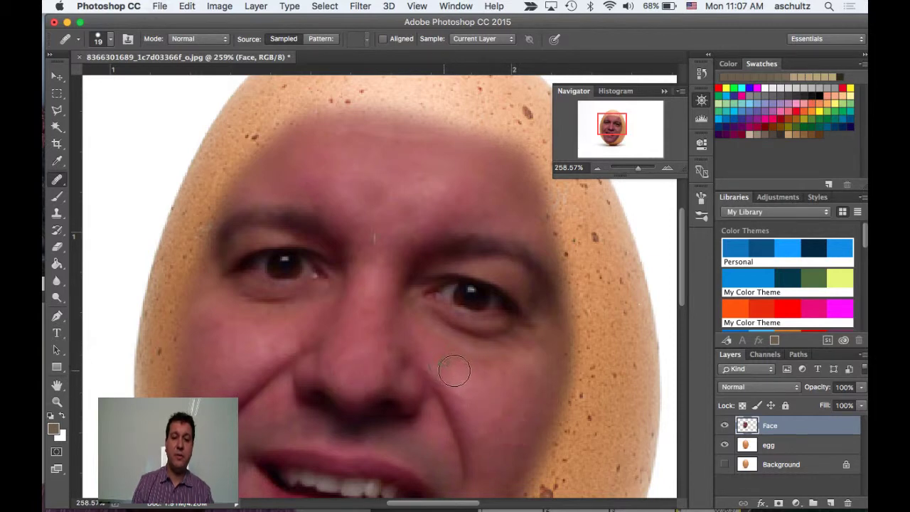
{"action": "mouse_move", "coordinate": [454, 370]}
{"action": "left_mouse_down"}
{"action": "mouse_move", "coordinate": [482, 405]}
{"action": "mouse_move", "coordinate": [488, 376]}
{"action": "left_mouse_up"}
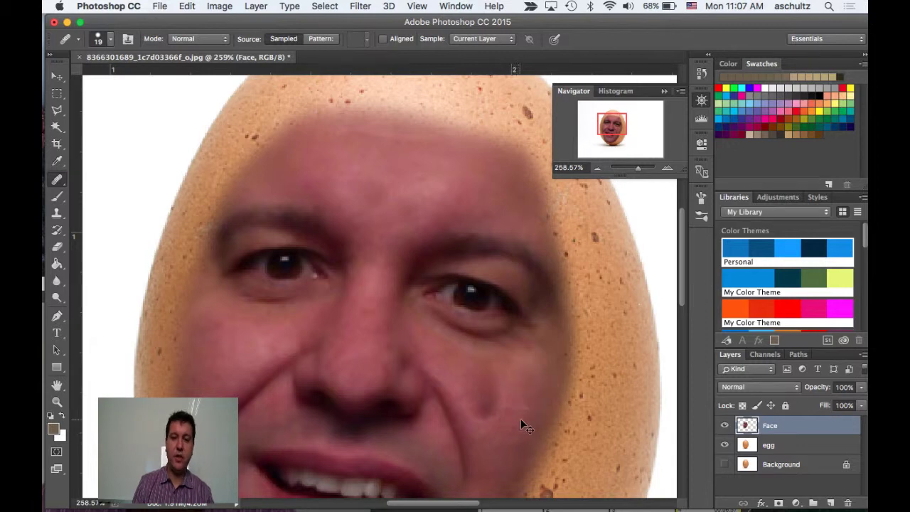
{"action": "key", "text": "super+z"}
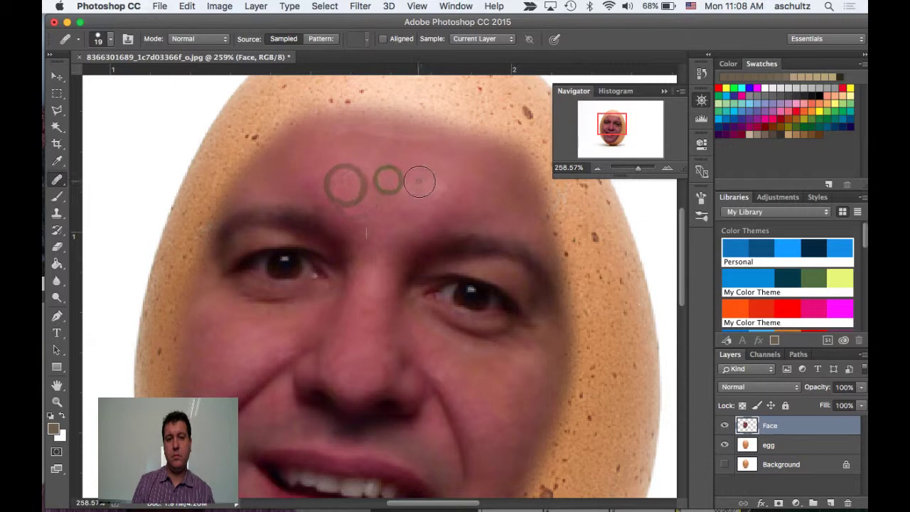
Heal the upper forehead with a row of dabs just below the blended hairline
{"action": "left_click", "coordinate": [357, 138]}
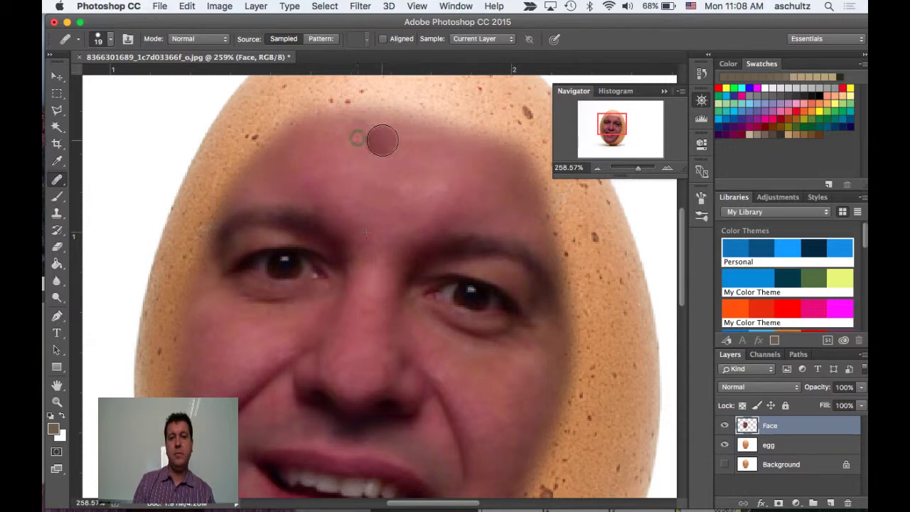
{"action": "left_click", "coordinate": [382, 140]}
{"action": "left_click", "coordinate": [395, 143]}
{"action": "left_click", "coordinate": [410, 145]}
{"action": "left_click", "coordinate": [425, 145]}
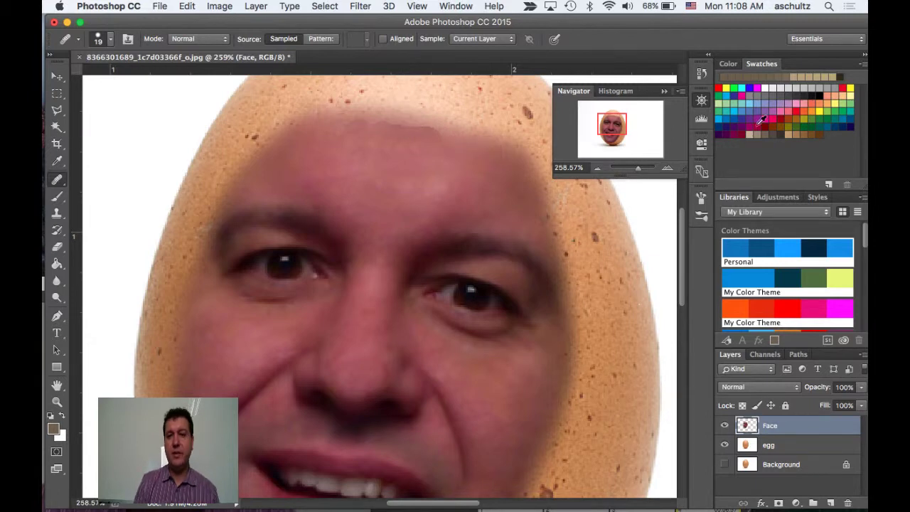
Try further healing dabs across the top of the forehead with the edit history open
{"action": "left_click", "coordinate": [701, 75]}
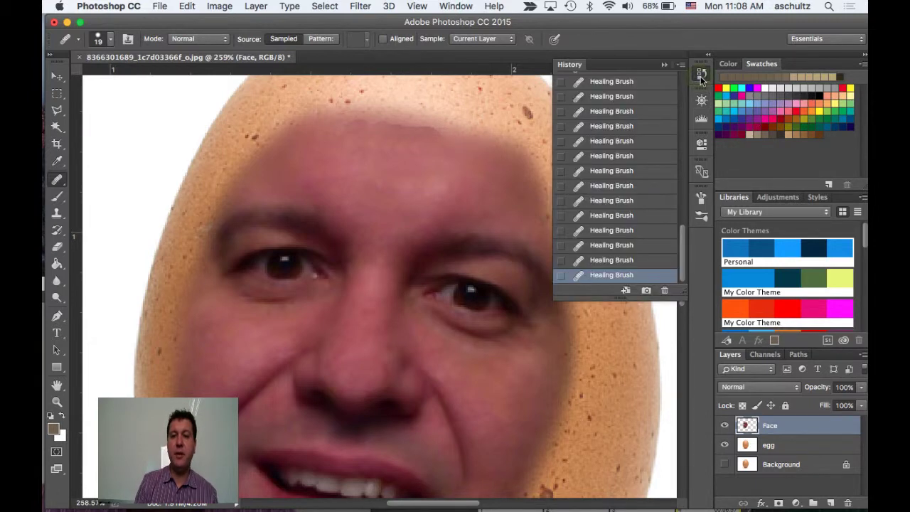
{"action": "left_click", "coordinate": [353, 137]}
{"action": "left_click", "coordinate": [416, 137]}
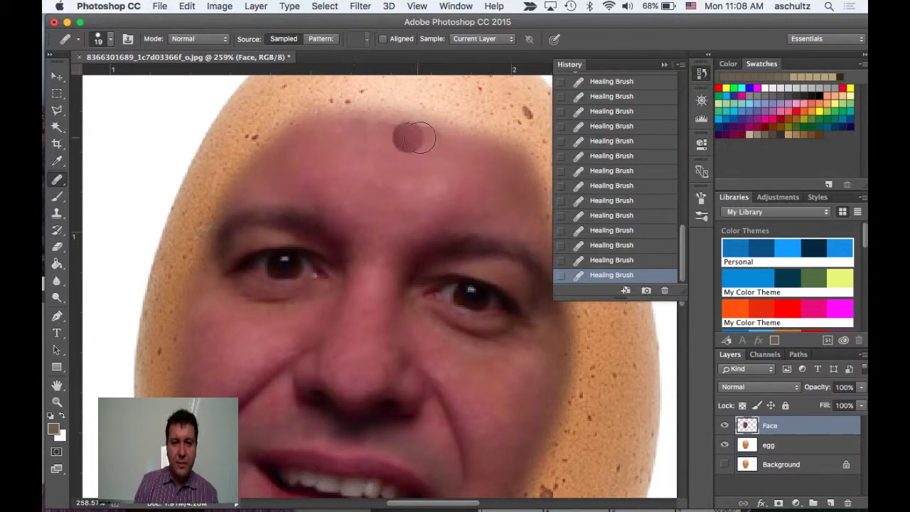
{"action": "left_click", "coordinate": [431, 139]}
Roll back the latest forehead healing strokes in the edit history, delete the selected state and close the history
{"action": "left_click", "coordinate": [603, 244]}
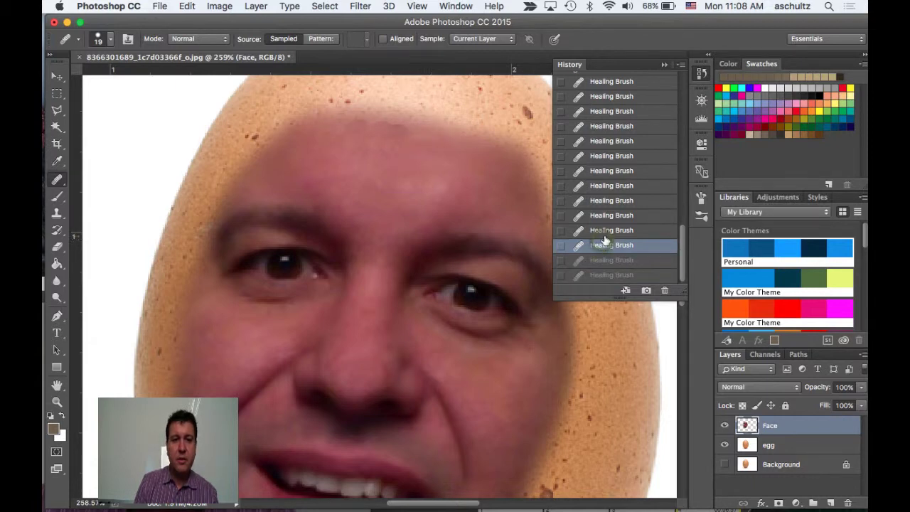
{"action": "left_click", "coordinate": [604, 230]}
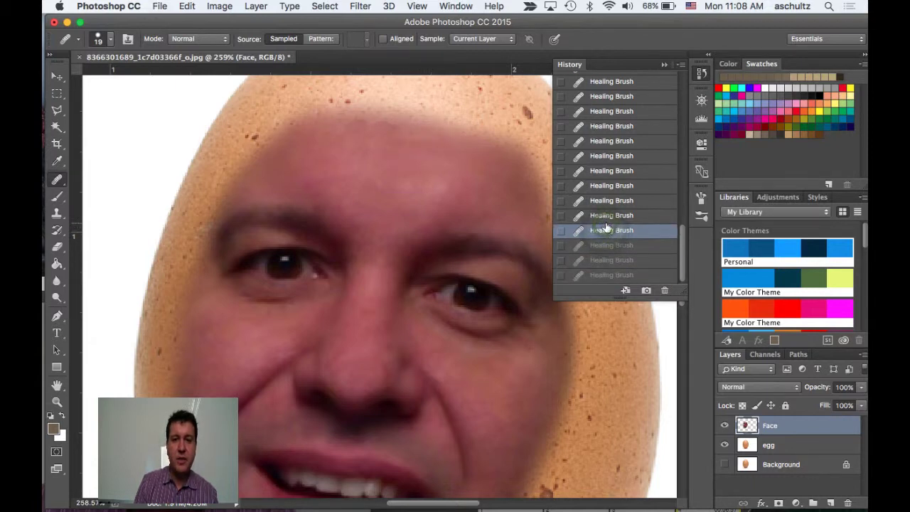
{"action": "left_click", "coordinate": [605, 216]}
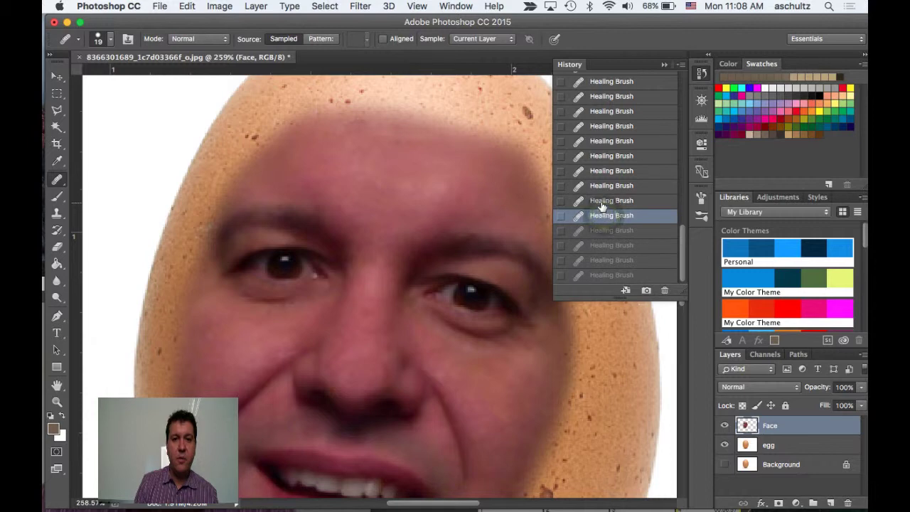
{"action": "left_click", "coordinate": [603, 201]}
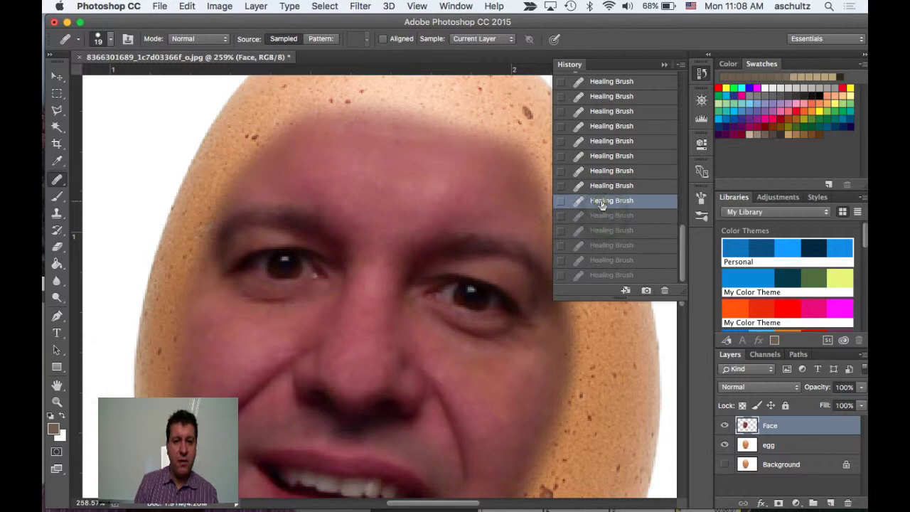
{"action": "left_click", "coordinate": [666, 290]}
{"action": "left_click", "coordinate": [556, 194]}
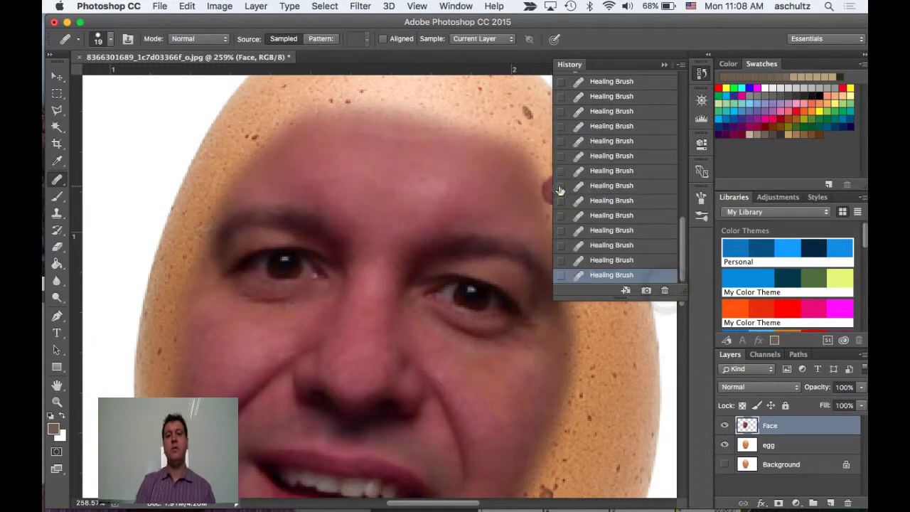
{"action": "left_click", "coordinate": [663, 64]}
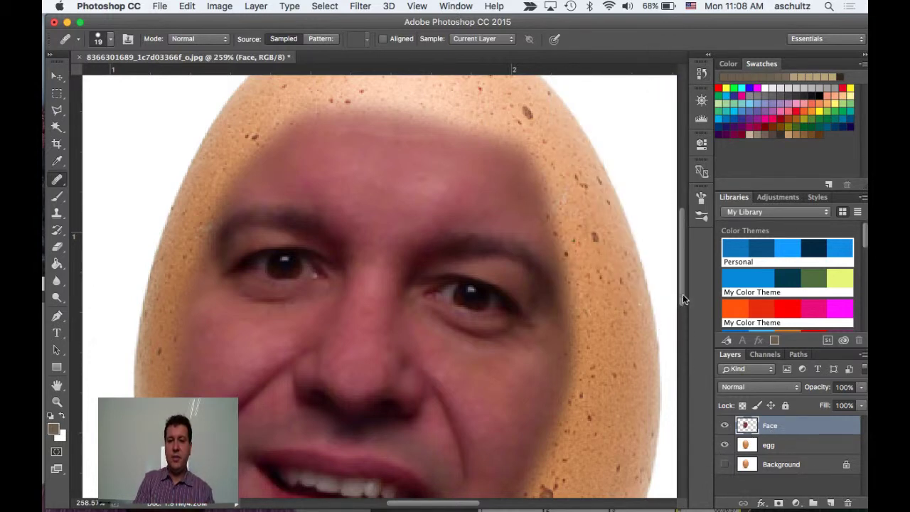
{"action": "mouse_move", "coordinate": [683, 294]}
{"action": "left_mouse_down"}
{"action": "mouse_move", "coordinate": [688, 345]}
{"action": "mouse_move", "coordinate": [691, 297]}
{"action": "left_mouse_up"}
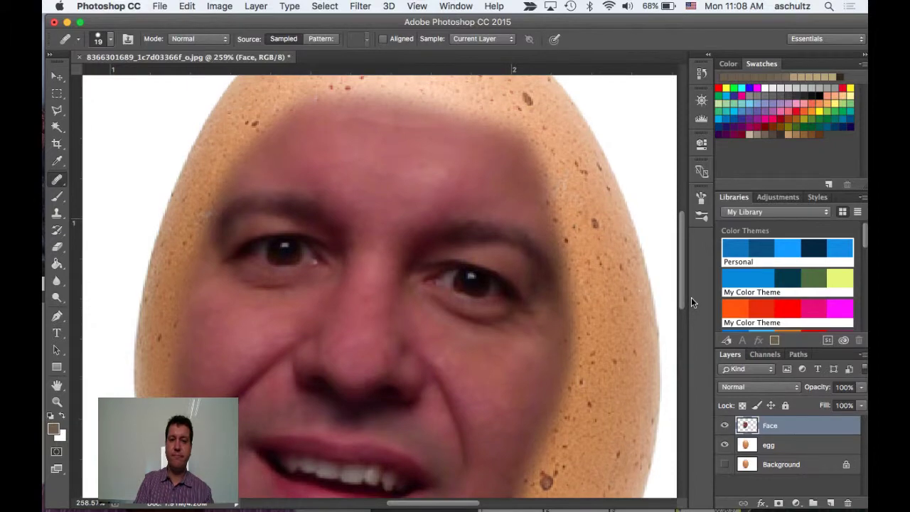